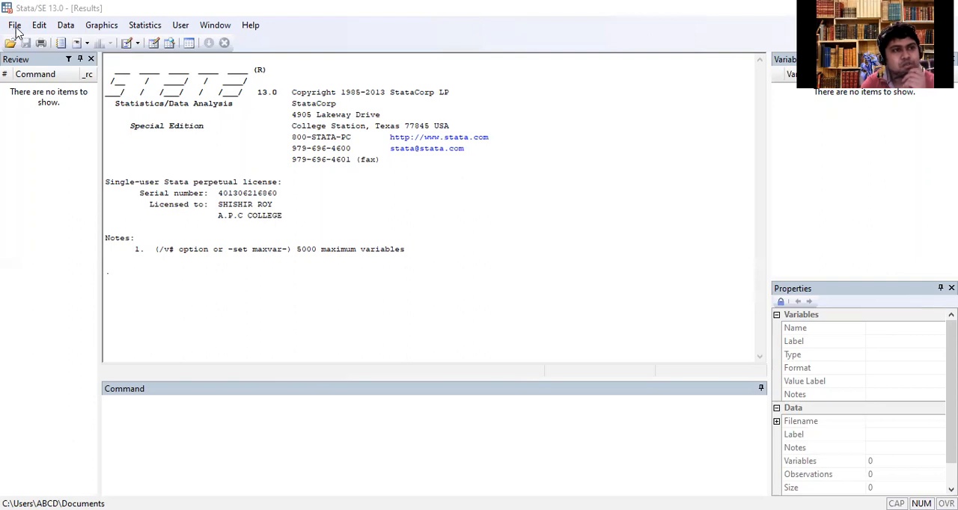
- Open the Stata dataset 26-09-2020 from the You Tube folder on Local Disk (F:)
left_click(16, 29)
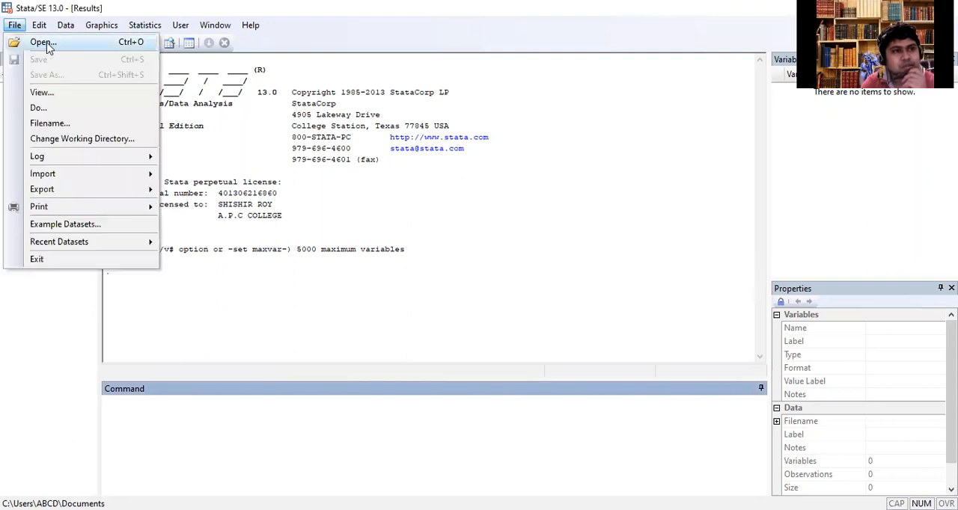
left_click(44, 43)
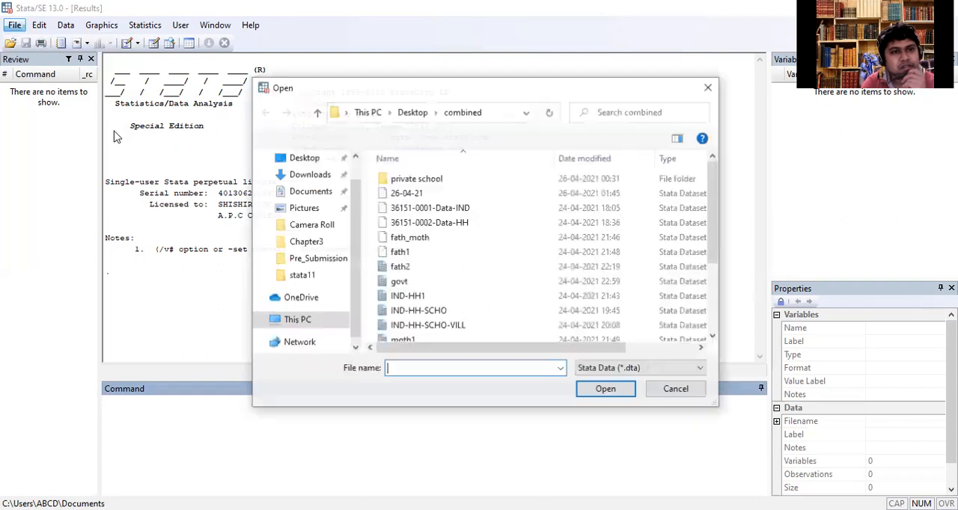
scroll(350, 208, "up", 2)
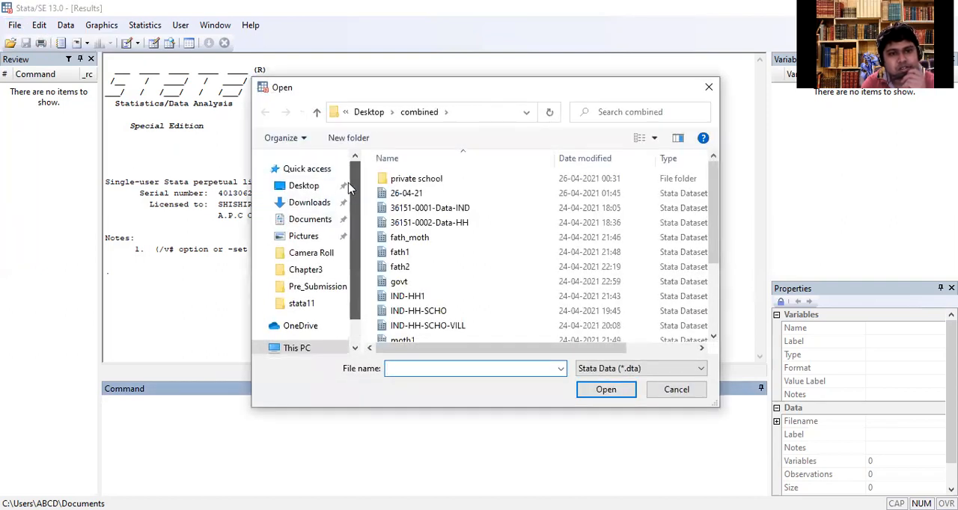
left_click(304, 188)
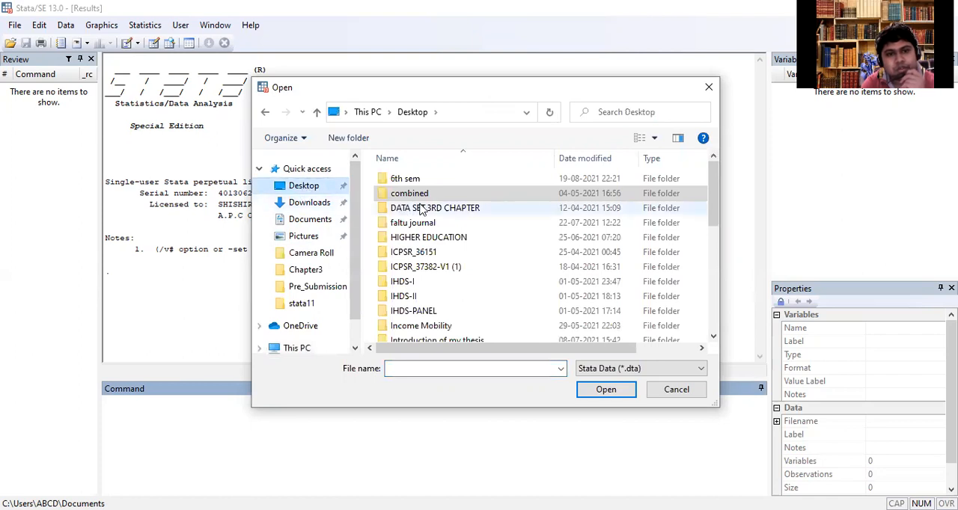
scroll(356, 283, "down", 3)
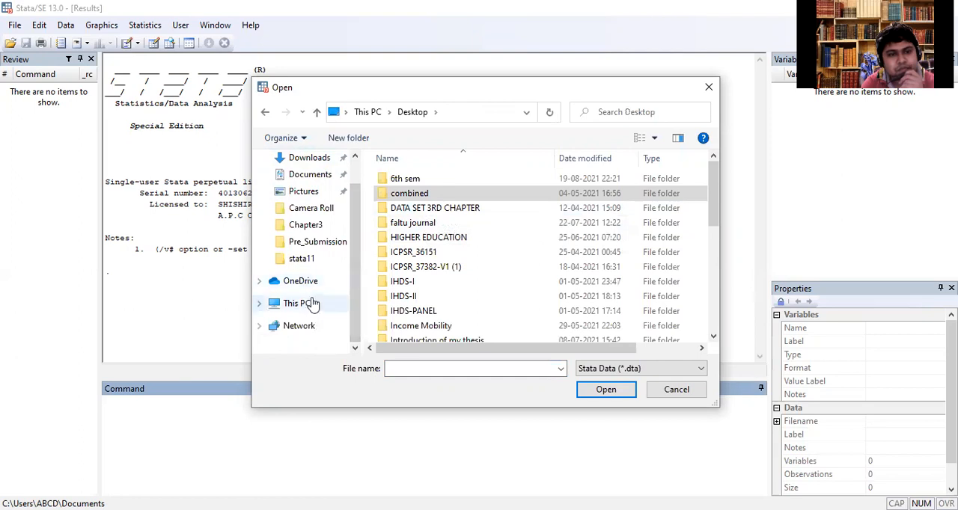
left_click(308, 304)
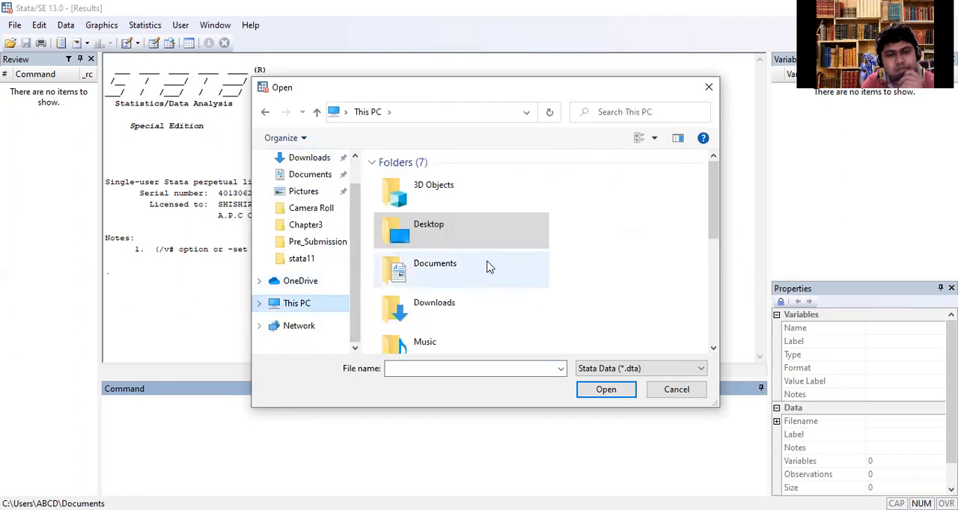
scroll(451, 243, "down", 2)
scroll(449, 239, "up", 2)
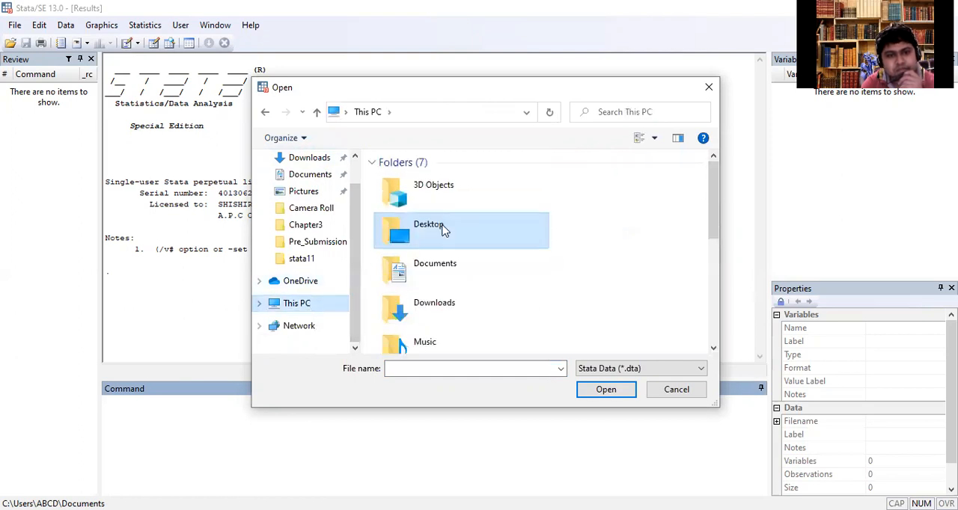
scroll(445, 233, "down", 5)
double_click(460, 291)
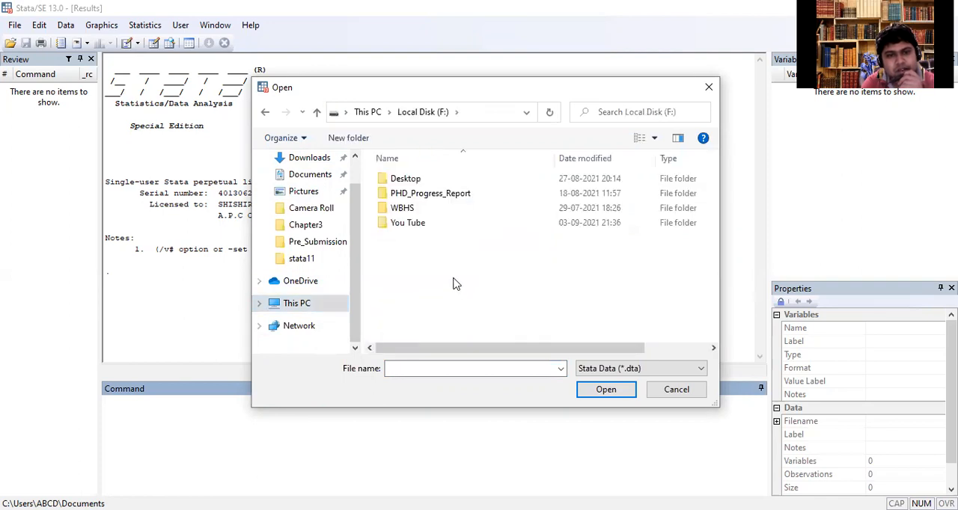
double_click(407, 223)
left_click(417, 223)
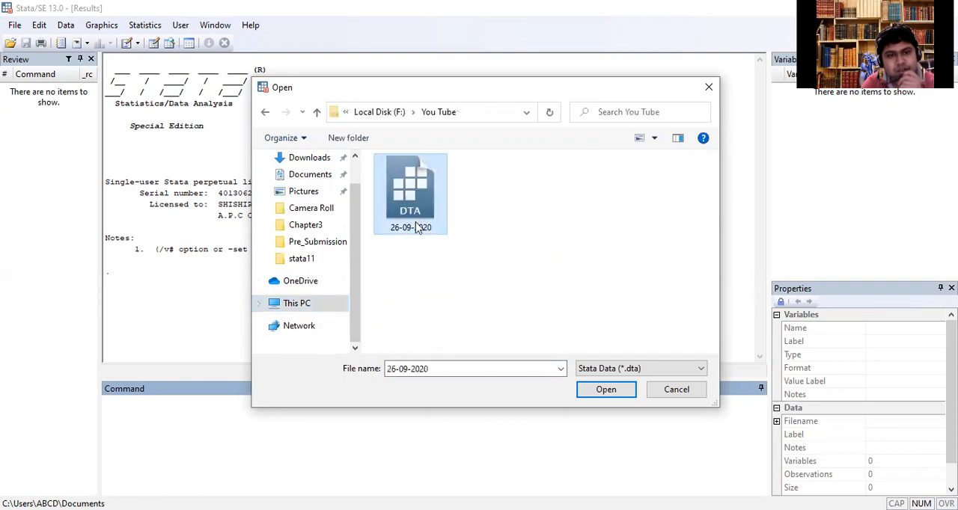
left_click(605, 386)
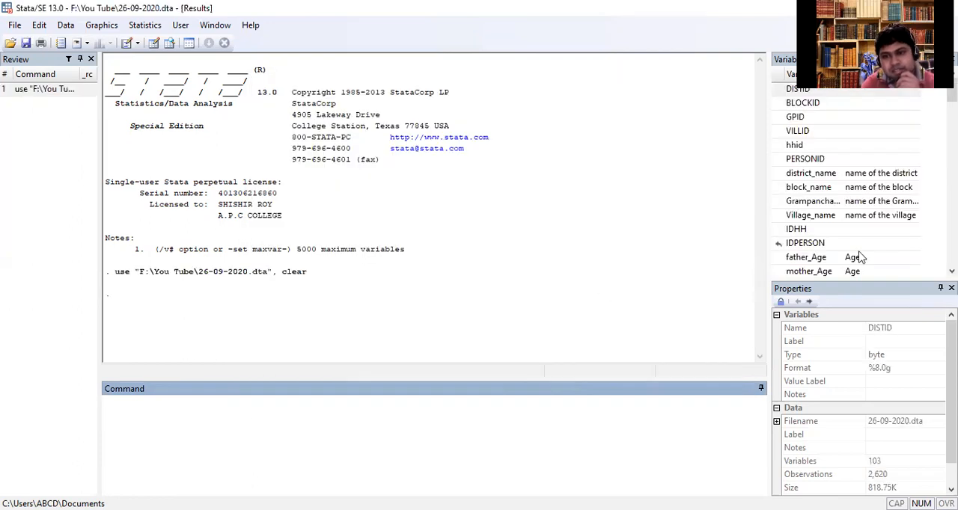
- Tabulate the variable caste and generate dummy variables for its categories with the stub caste, using tab caste, g(caste)
scroll(876, 249, "down", 10)
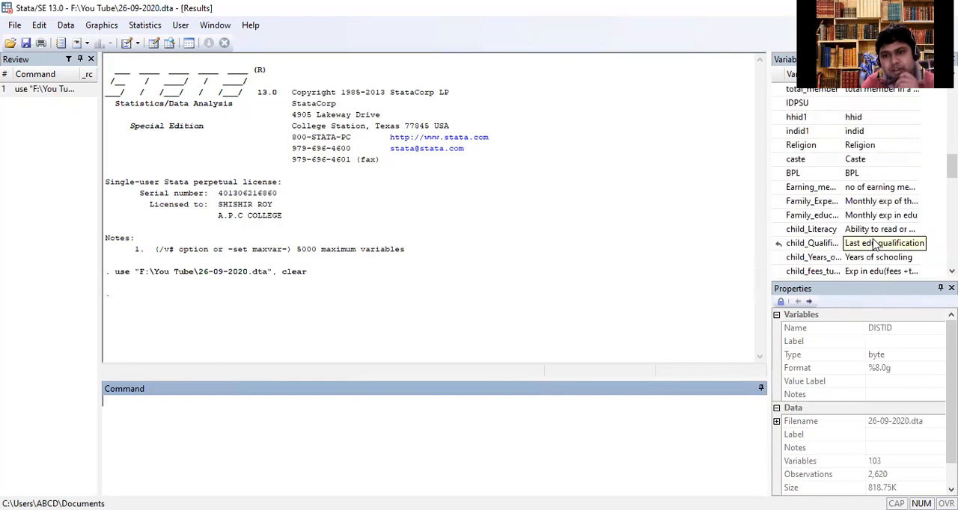
scroll(852, 217, "up", 5)
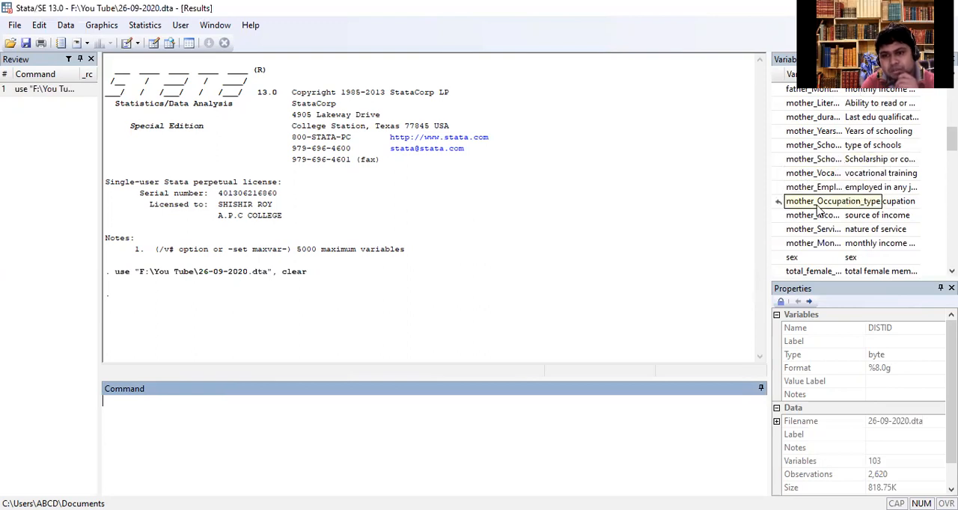
scroll(817, 210, "down", 5)
scroll(817, 212, "down", 10)
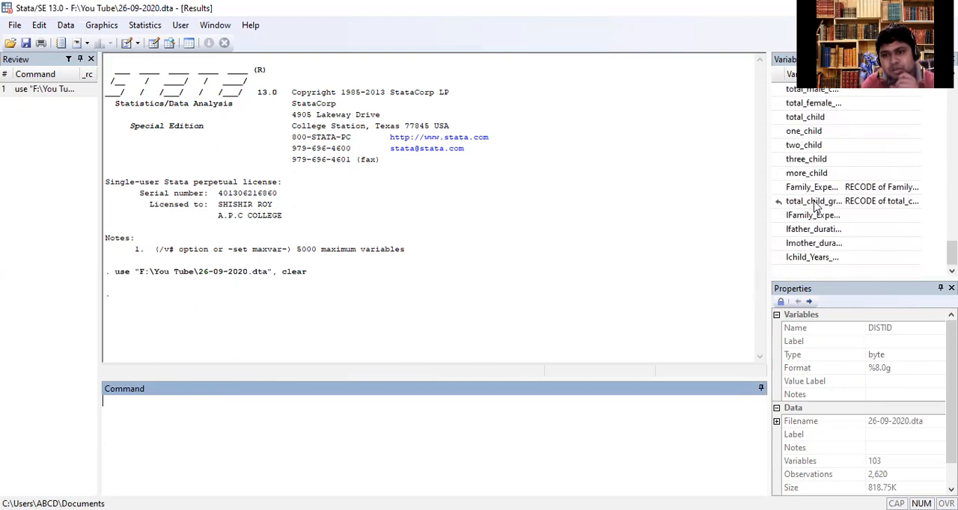
scroll(817, 208, "up", 5)
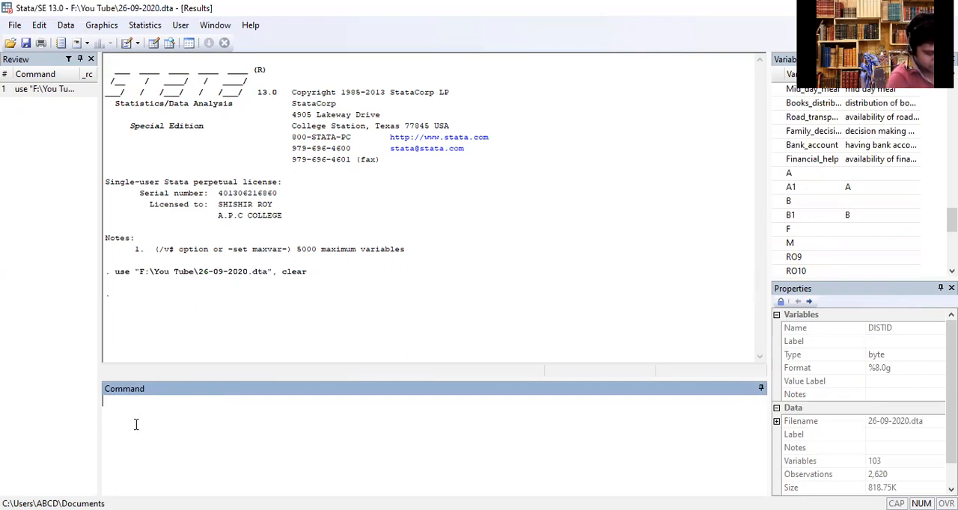
type("tab caste")
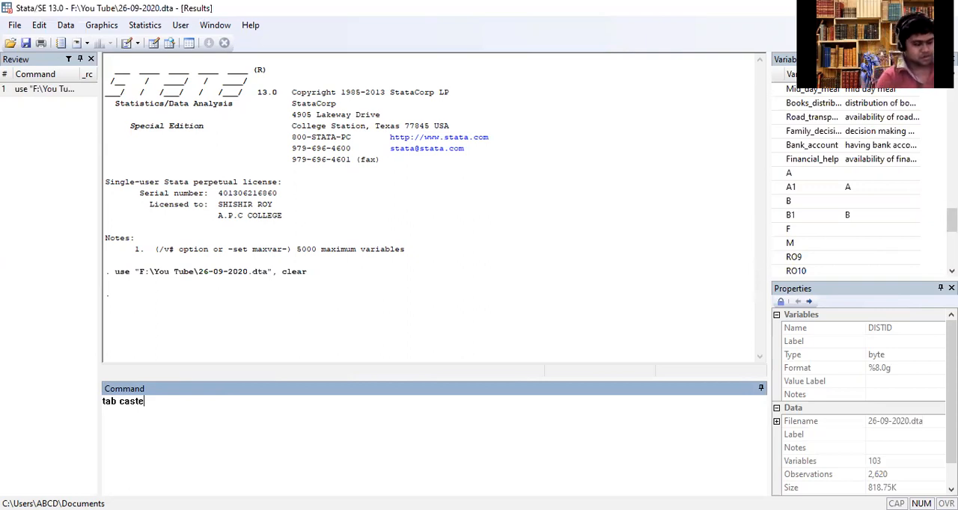
type(", ")
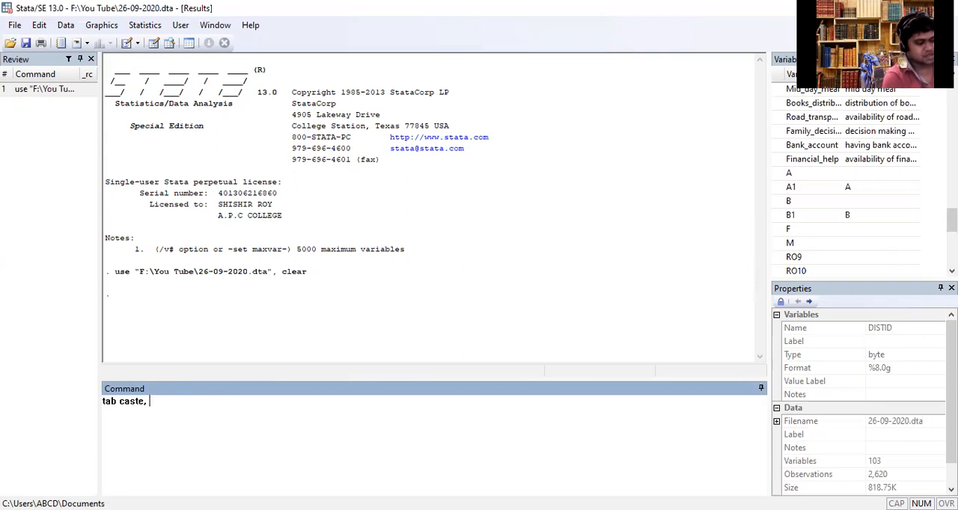
type("g(")
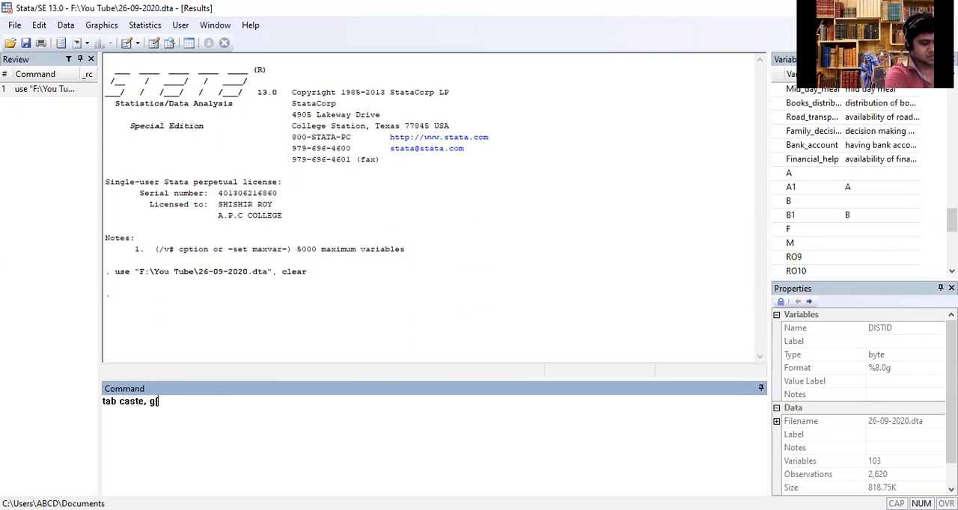
type("caste)")
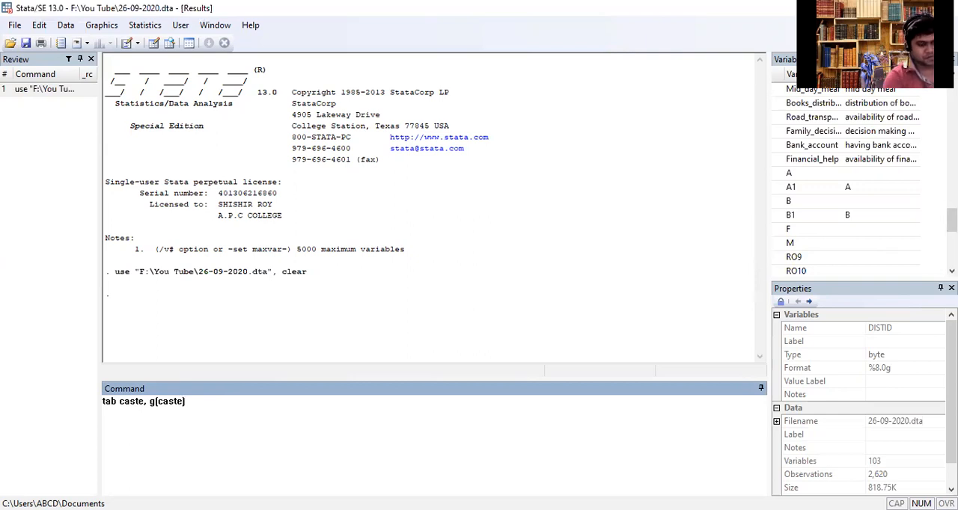
key("Return")
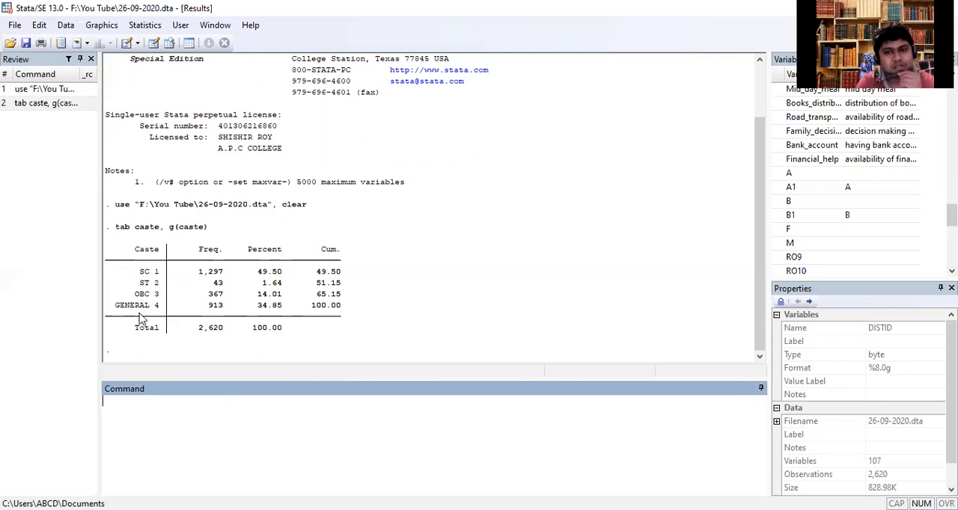
- Tabulate the frequencies of the generated dummy variables caste1 and caste2, one command each
left_click_drag(951, 216, 951, 263)
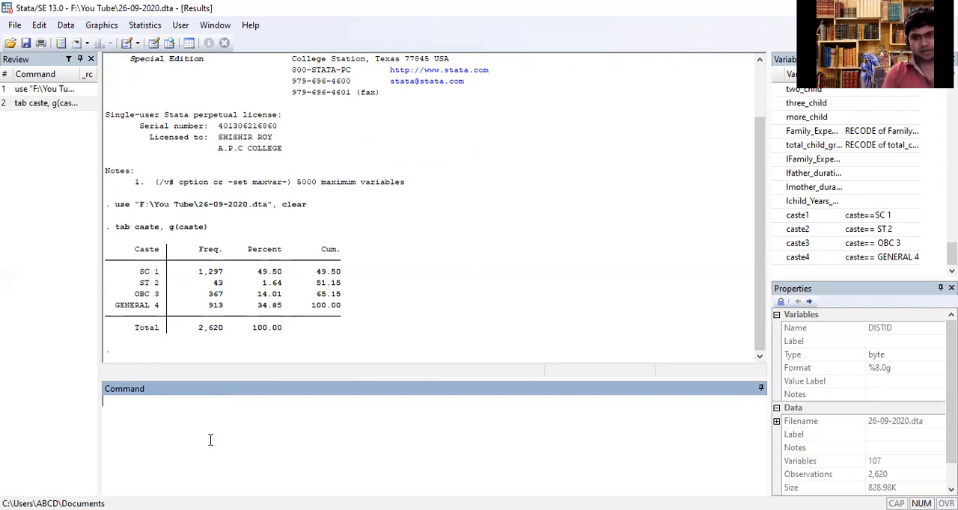
type("tab")
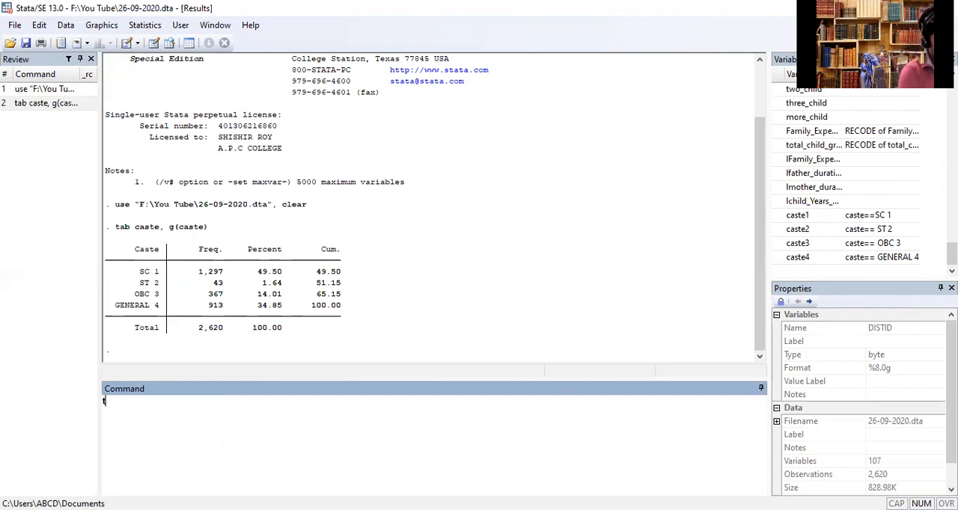
left_click(778, 216)
key("Return")
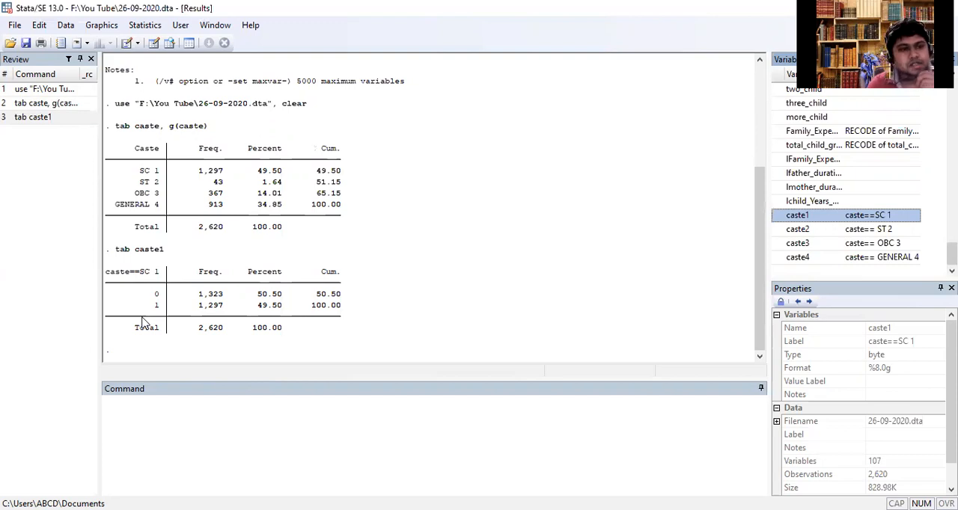
left_click(155, 407)
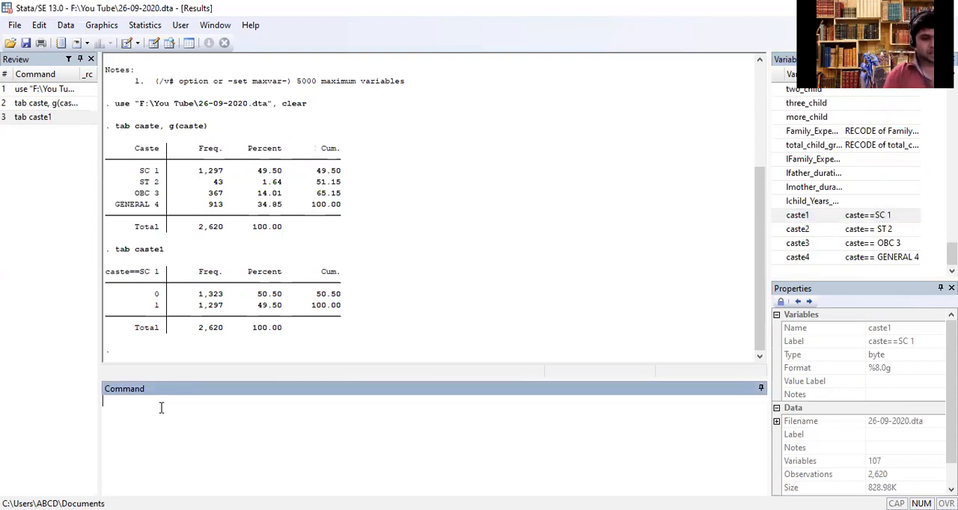
type("tab")
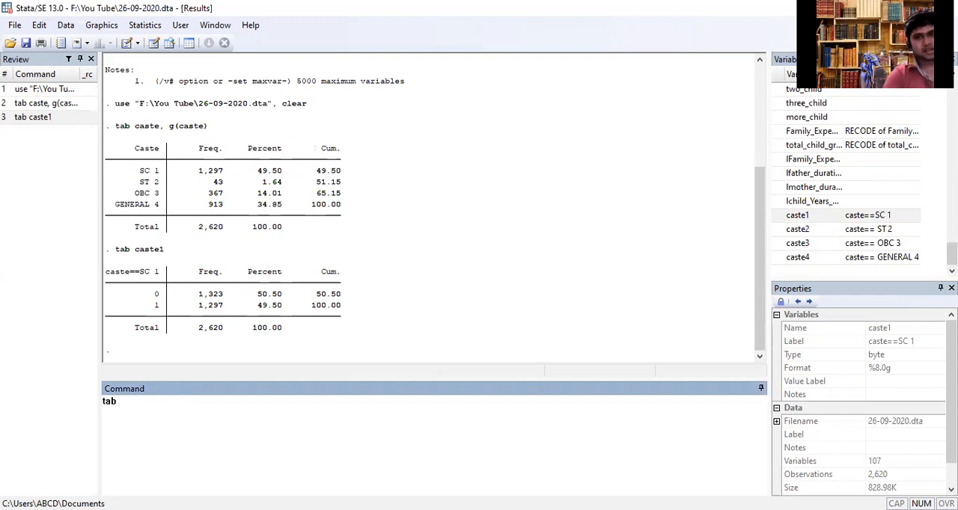
left_click(778, 231)
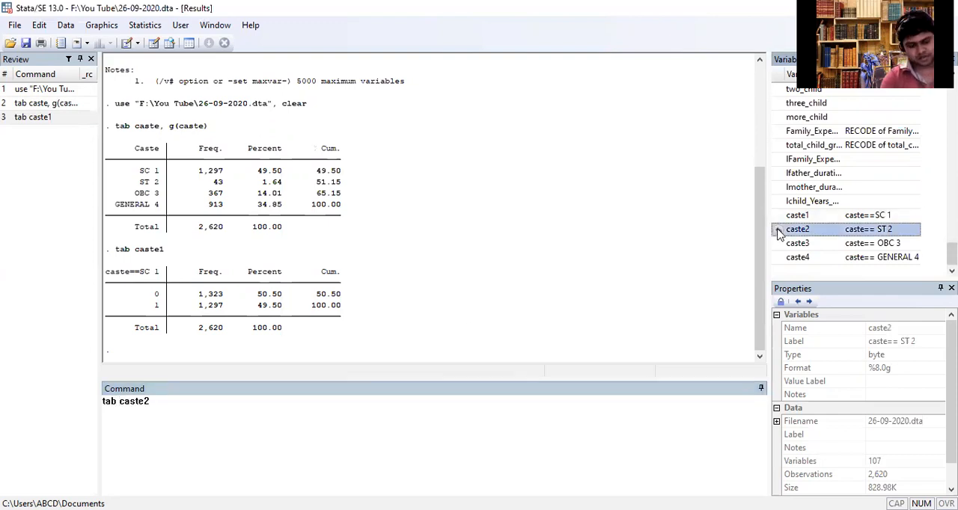
key("Return")
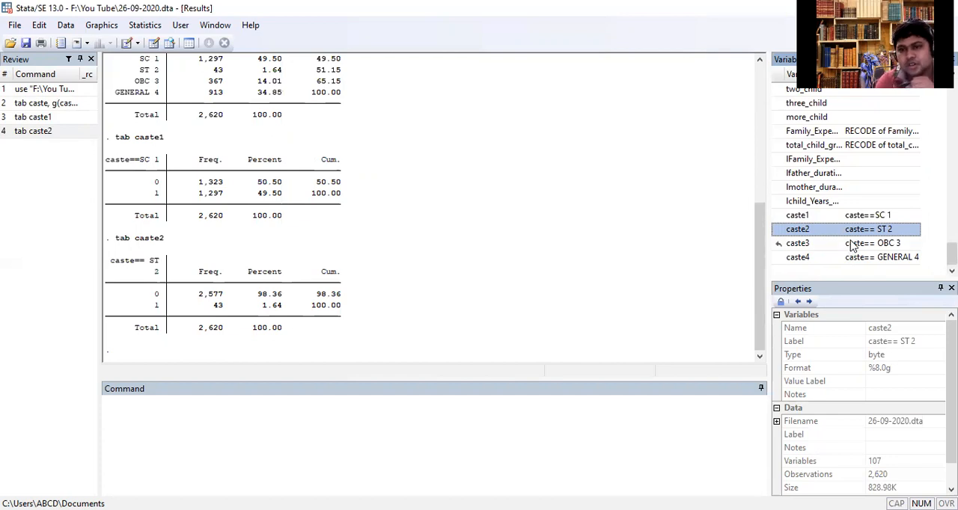
- Rename the dummy variable caste1 to SC
left_click(350, 469)
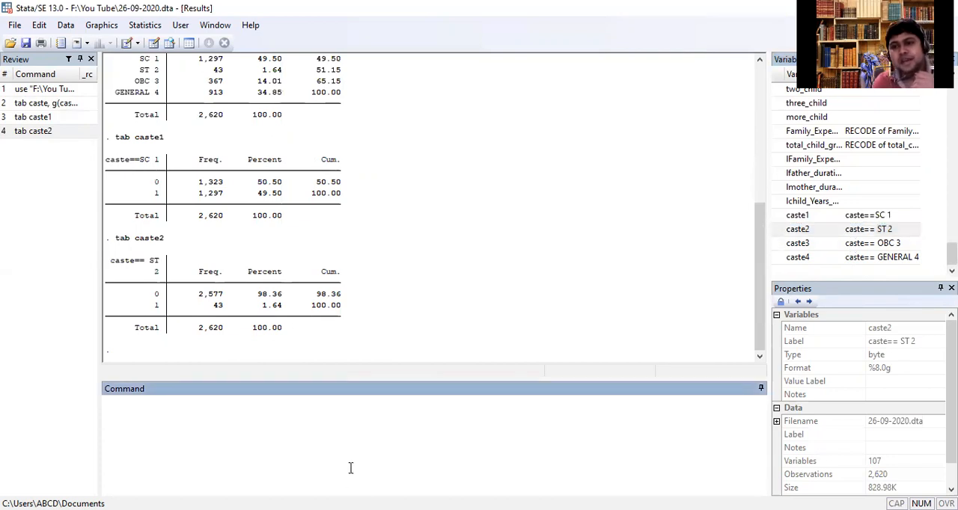
type("rename")
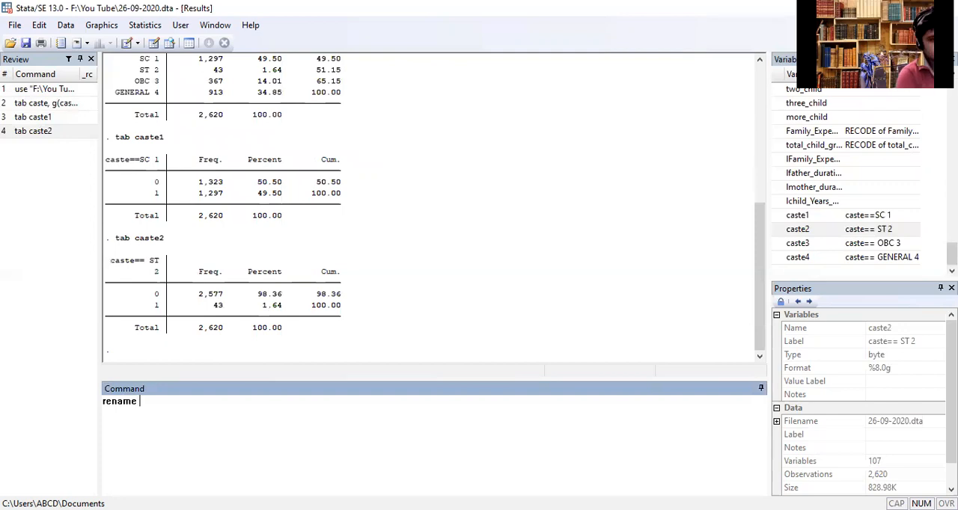
left_click(778, 216)
left_click(210, 429)
key("Caps_Lock")
type("SC")
key("Return")
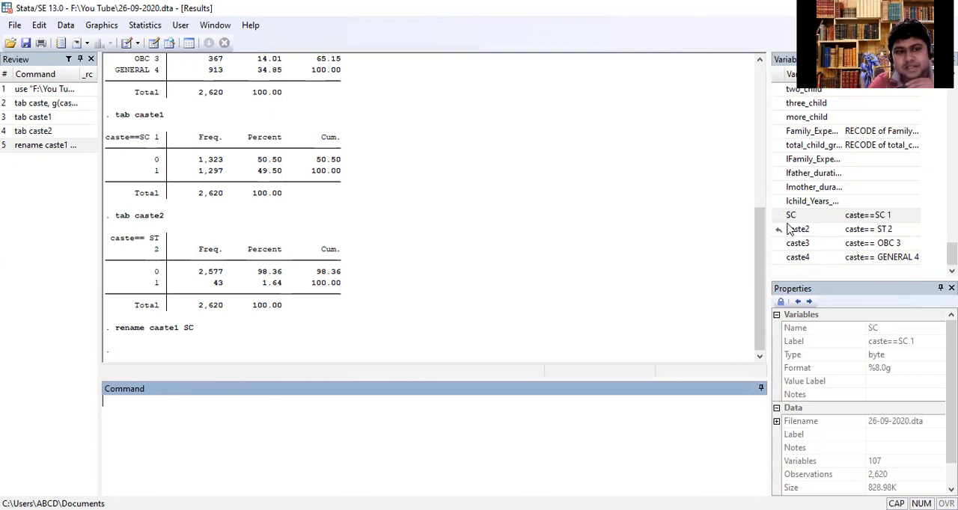
- Rename the dummy variable caste2 to ST, writing the rename command itself in lowercase
type("RENAME")
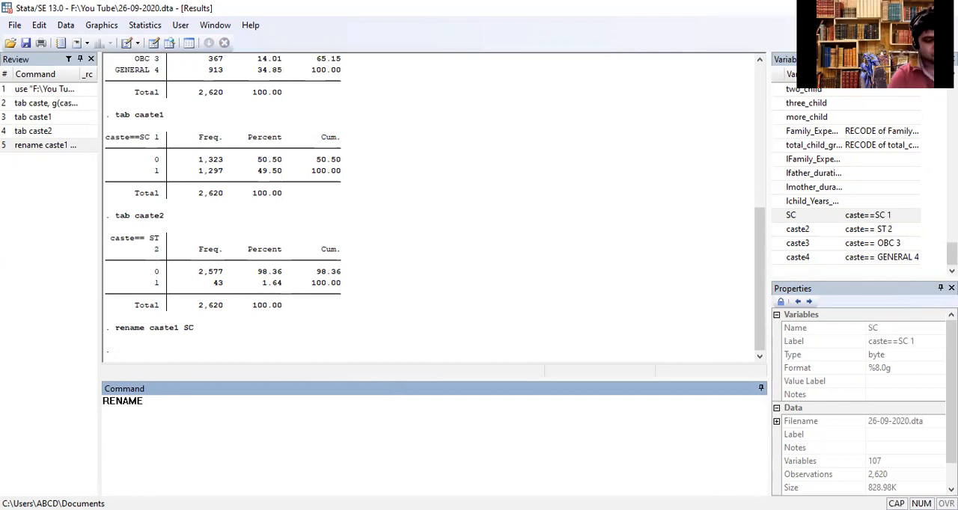
key("BackSpace")
key("BackSpace")
key("BackSpace")
key("BackSpace")
key("BackSpace")
key("BackSpace")
key("BackSpace")
key("Caps_Lock")
type("rename")
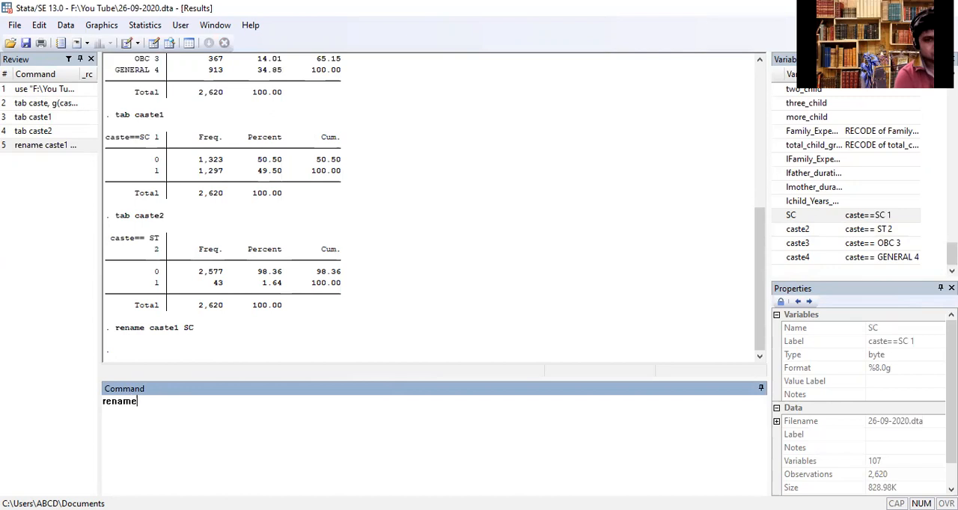
left_click(781, 232)
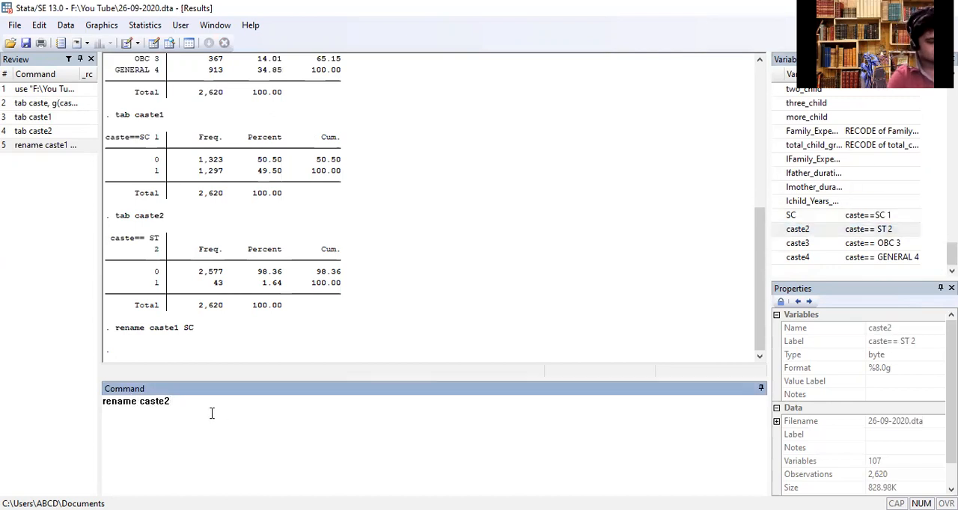
type("ST")
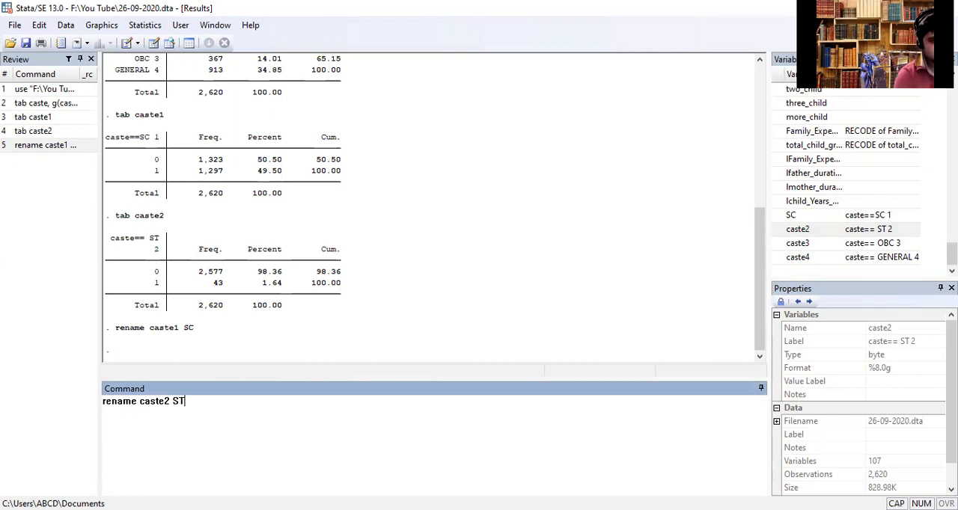
key("Return")
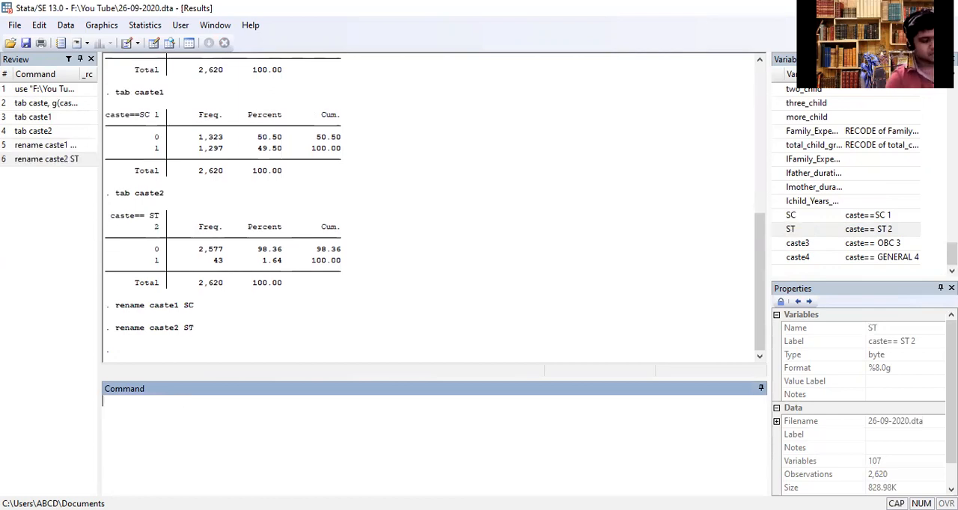
- Rename the dummy variable caste3 to OBC
type("rename")
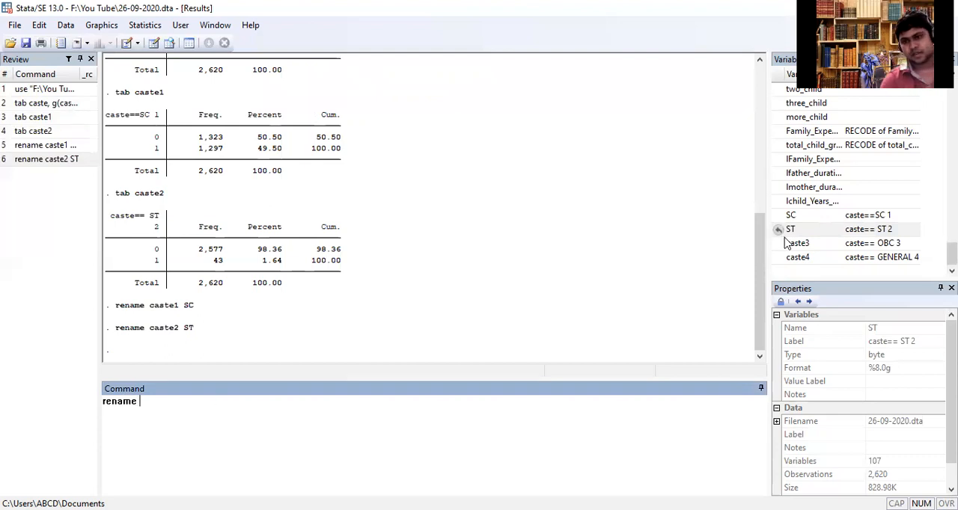
left_click(786, 243)
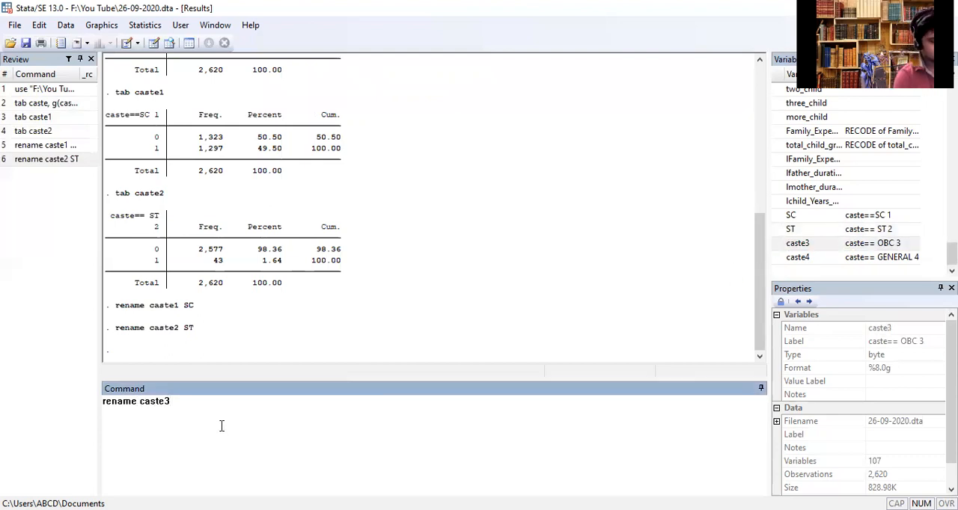
type("OBC")
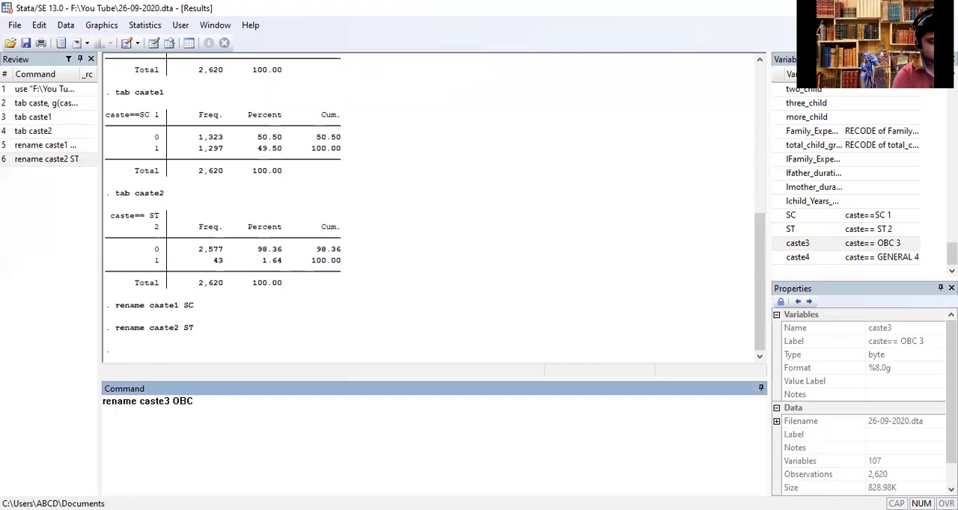
key("Return")
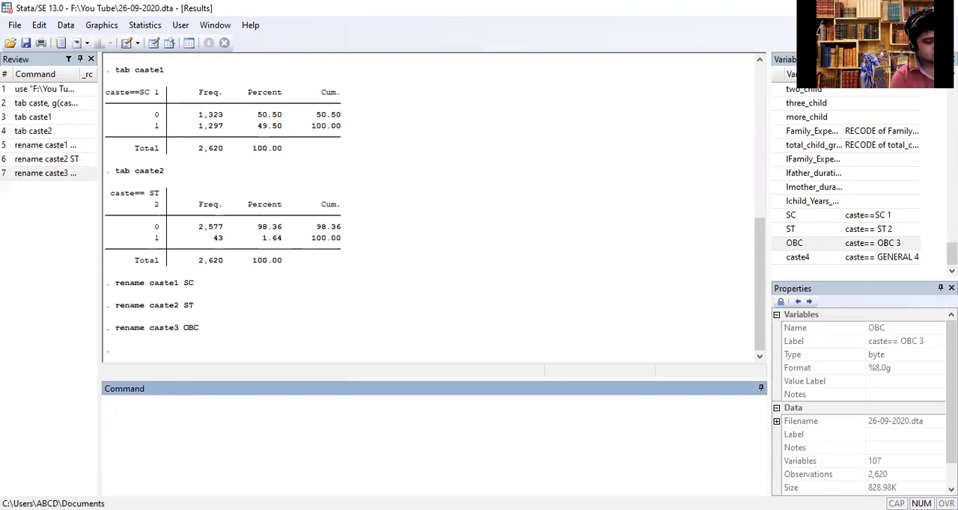
- Rename the dummy variable caste4 to UC
type("rename")
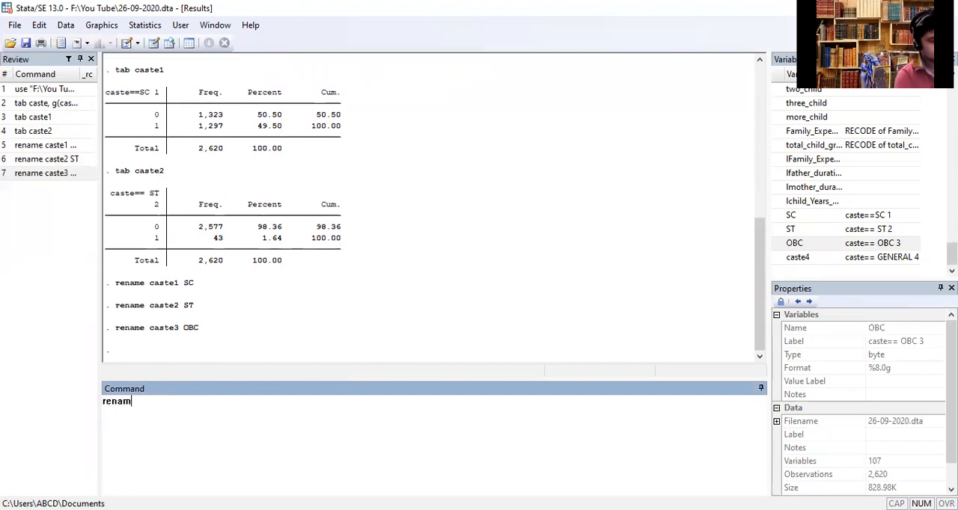
double_click(785, 258)
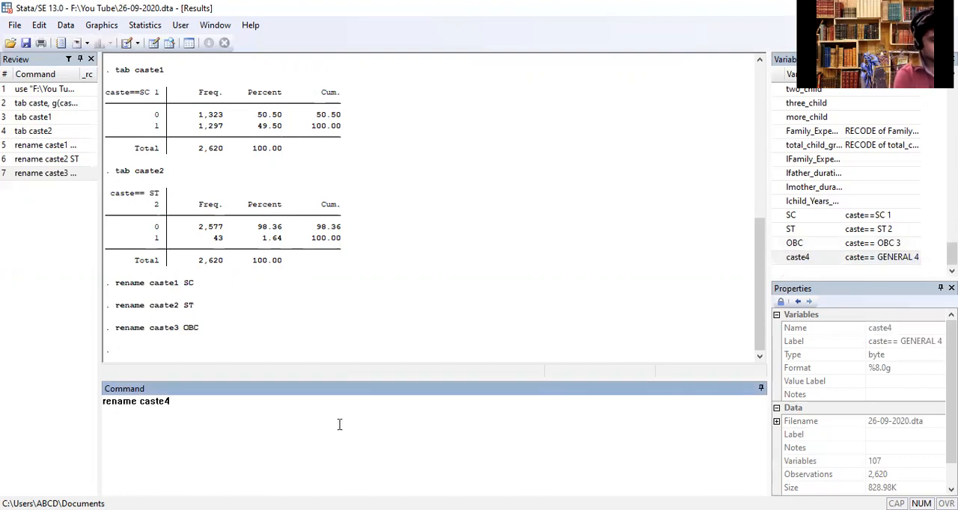
type("UC")
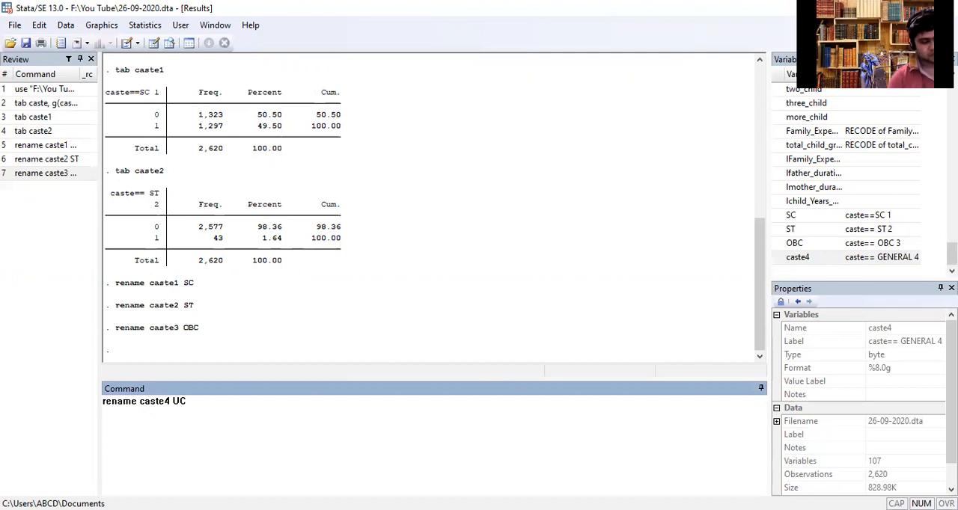
key("Return")
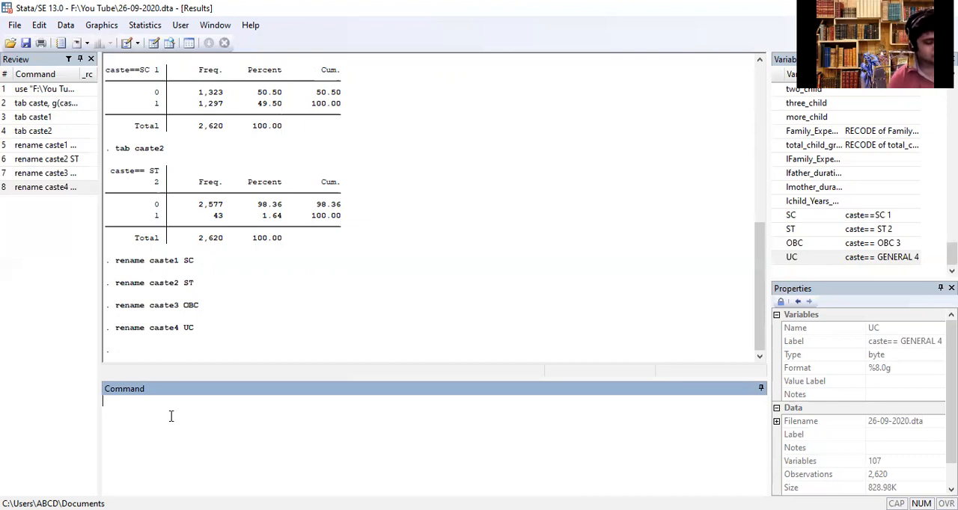
- Generate a new variable IDCASTE filled with missing values, using g IDCASTE=
type("g")
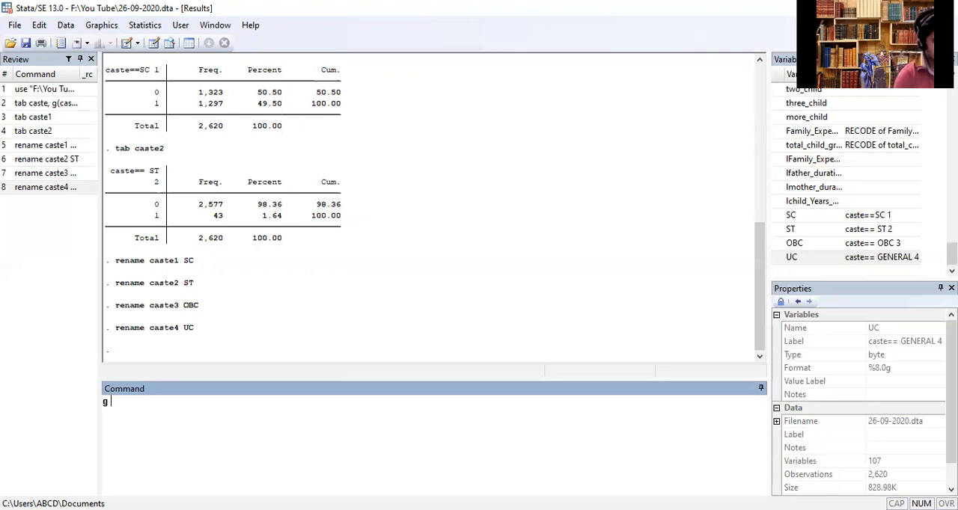
key("Caps_Lock")
type("IDC")
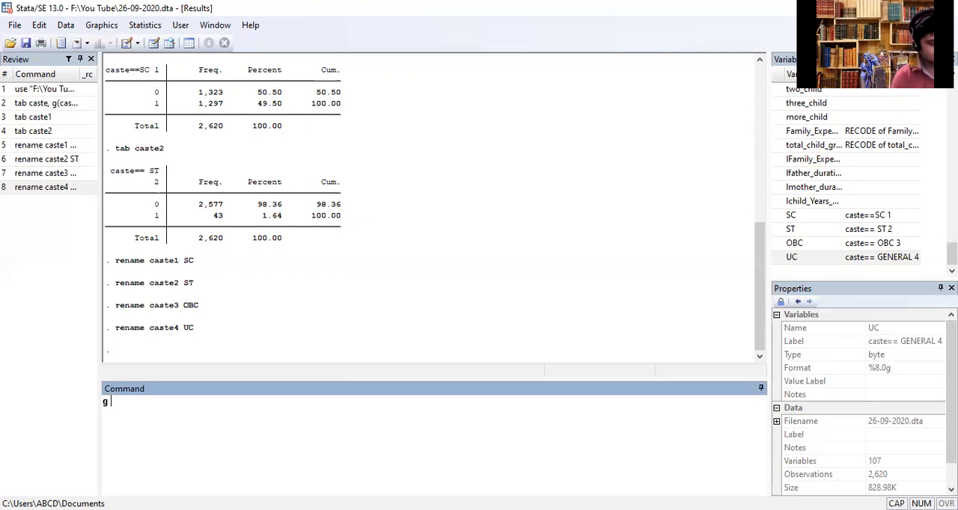
type("ASTE")
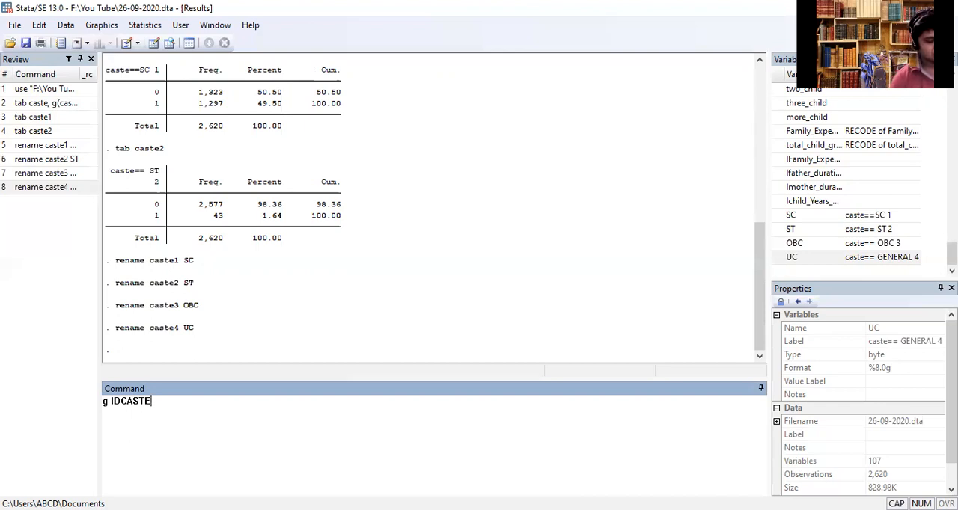
type("=")
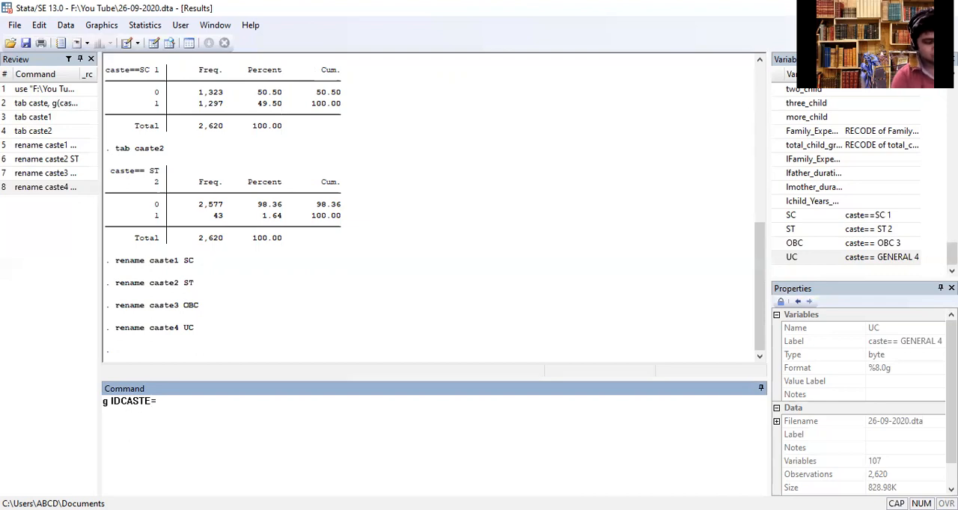
type(".")
key("Return")
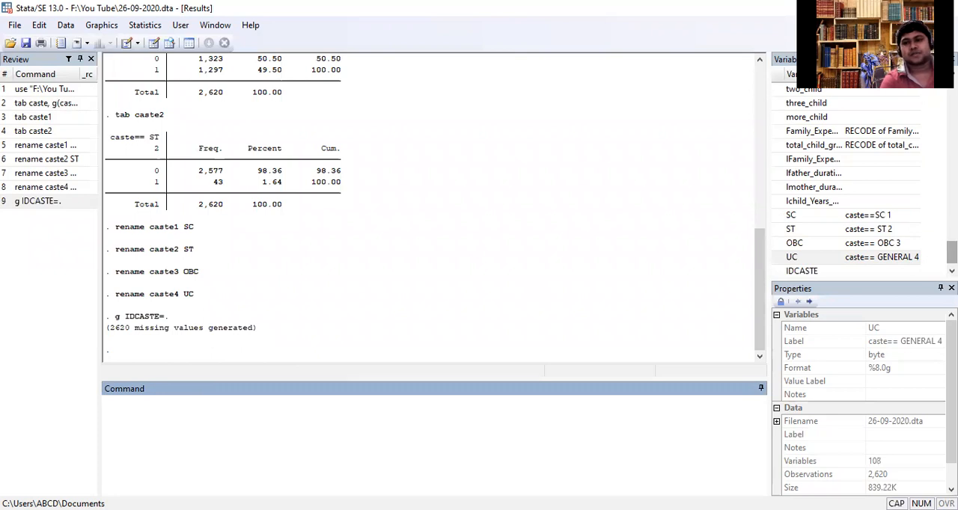
- Tabulate the new variable IDCASTE with the tab command in lowercase
scroll(951, 253, "down", 1)
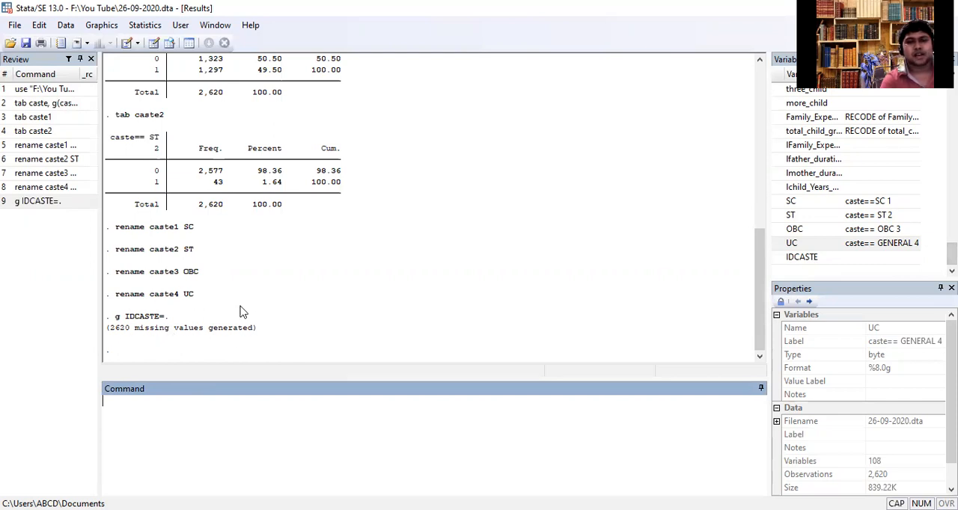
type("TAB")
key("BackSpace")
key("BackSpace")
key("BackSpace")
key("BackSpace")
type("tab")
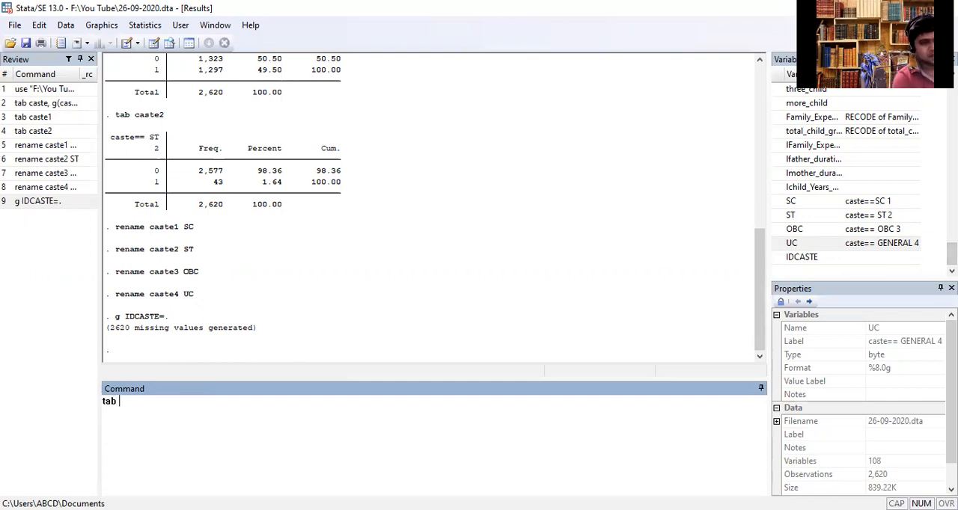
double_click(778, 257)
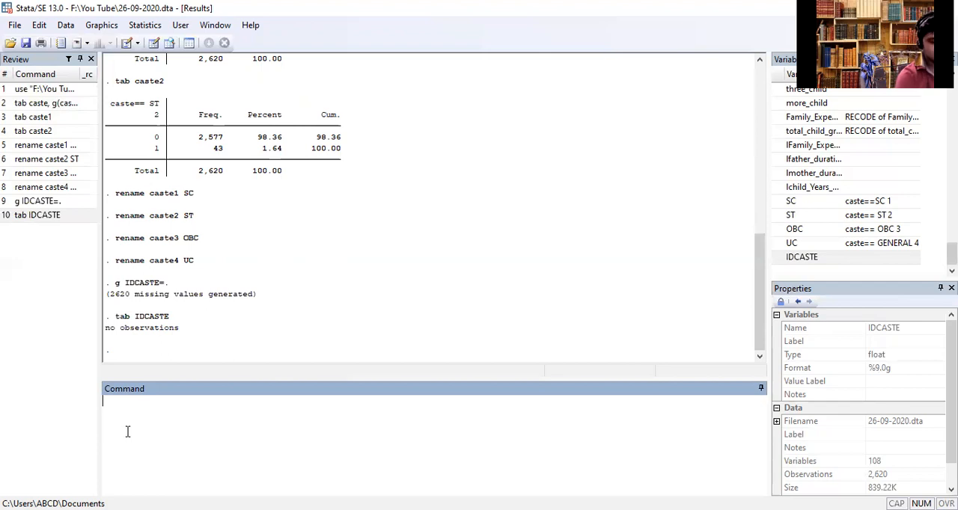
- Replace IDCASTE with 1 for the SC observations, using replace IDCASTE=1 if SC
type("replace")
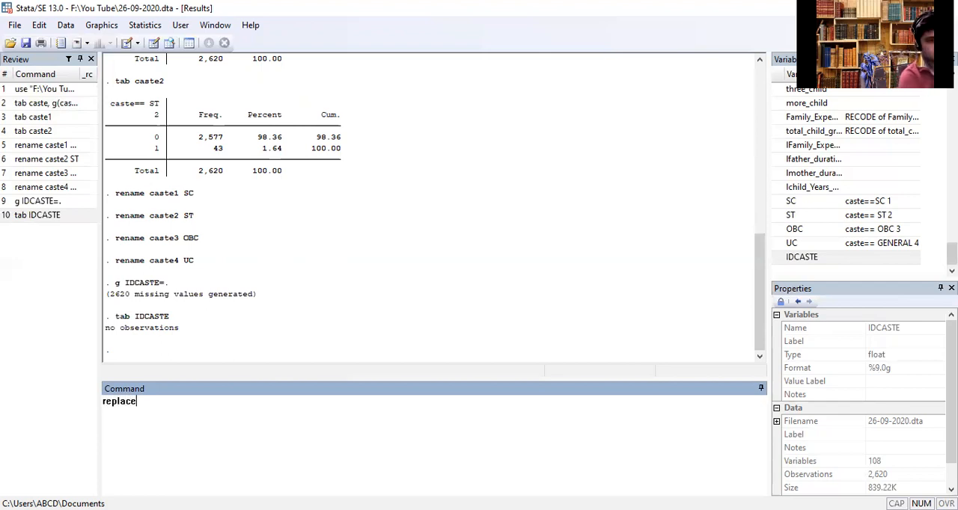
left_click(777, 259)
left_click(198, 415)
type("=1 if")
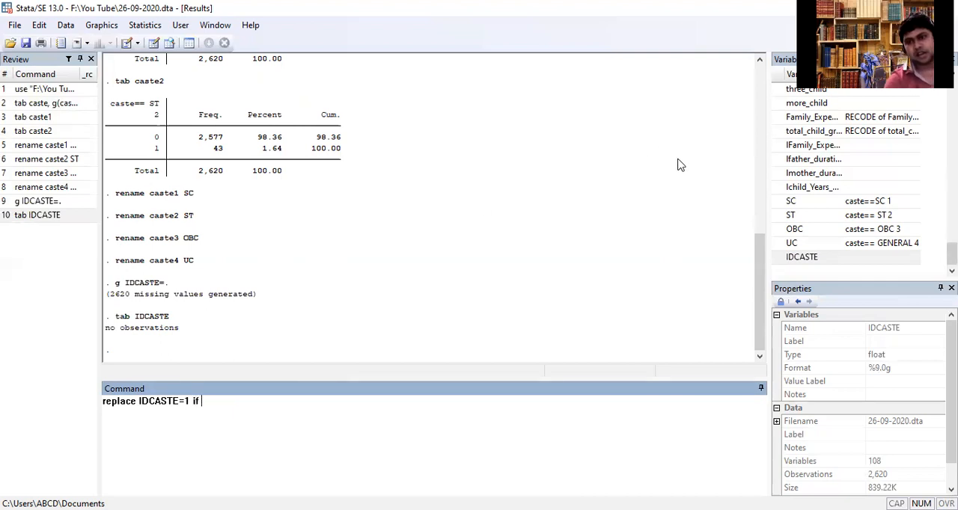
left_click(779, 204)
left_click(248, 413)
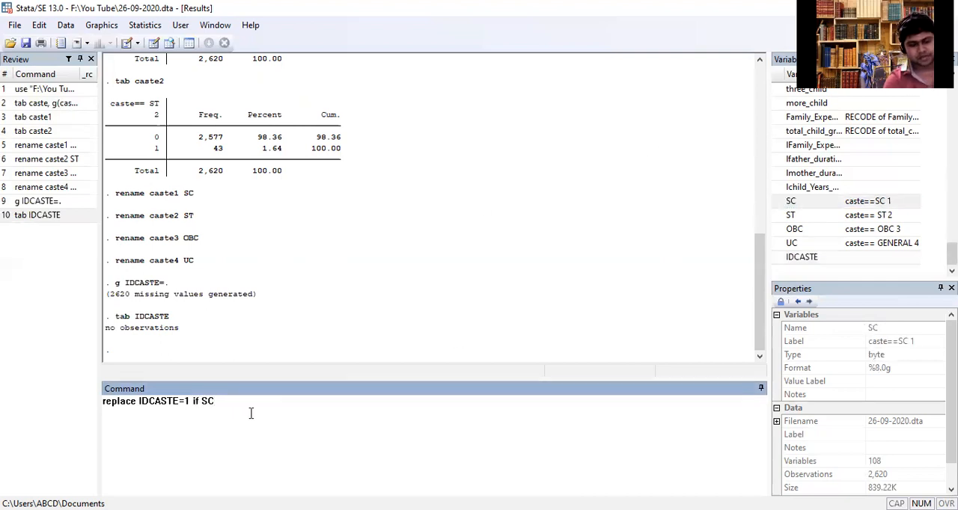
key("Return")
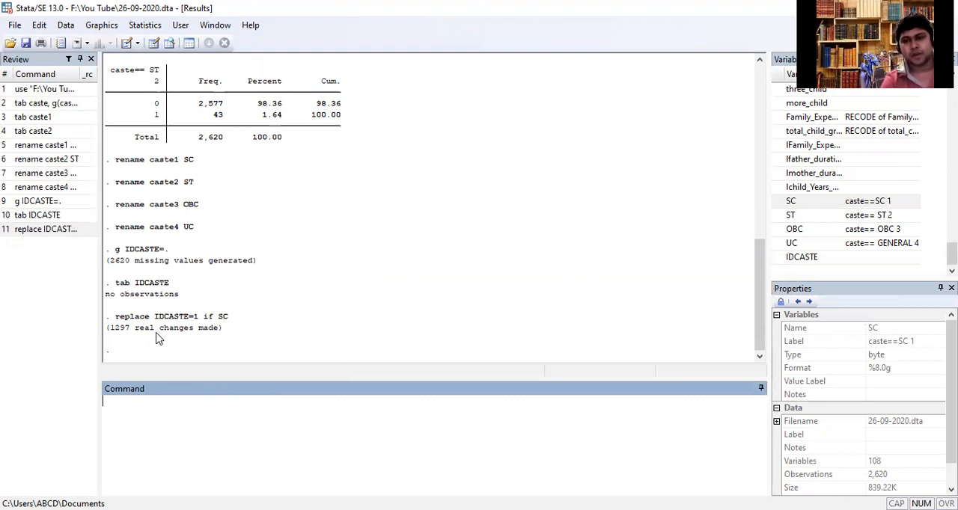
- Replace IDCASTE with 2 for the ST observations, using replace IDCASTE=2 if ST
type("replace")
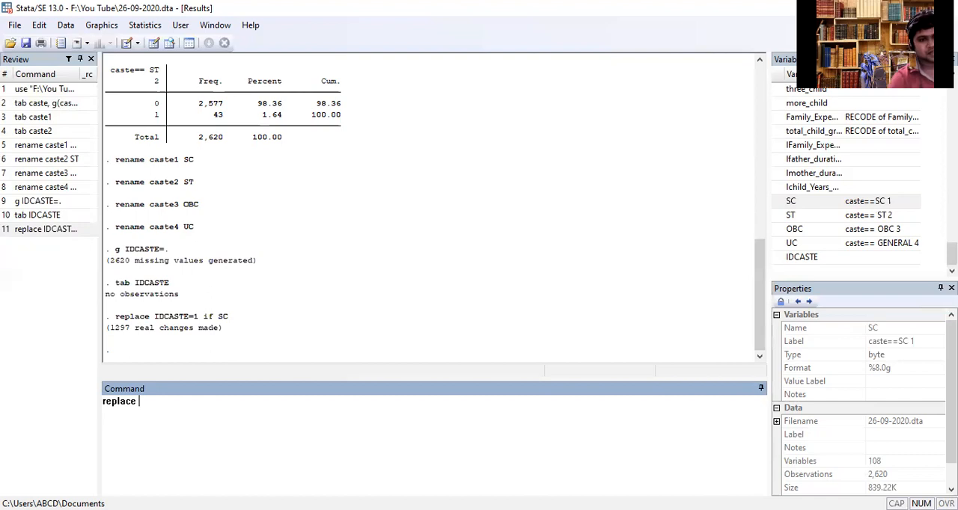
double_click(799, 257)
left_click(196, 420)
type("=2 if")
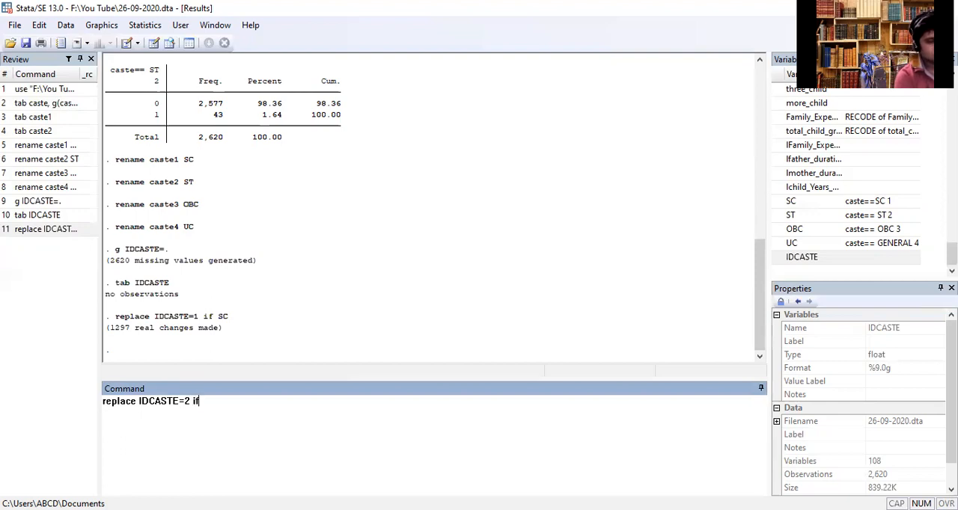
double_click(780, 215)
key("Return")
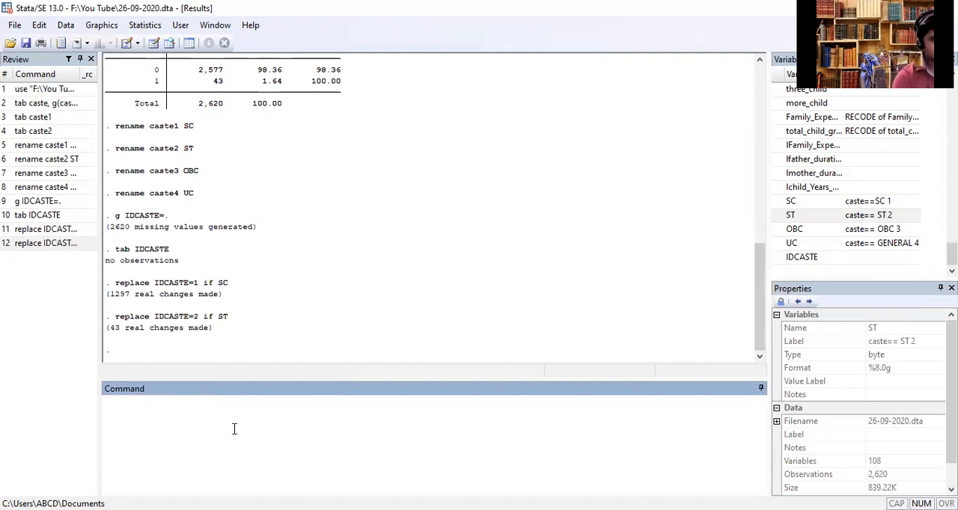
- Reuse the previous replace command, edited to replace IDCASTE=3 if OBC, and run it
left_click(6, 249)
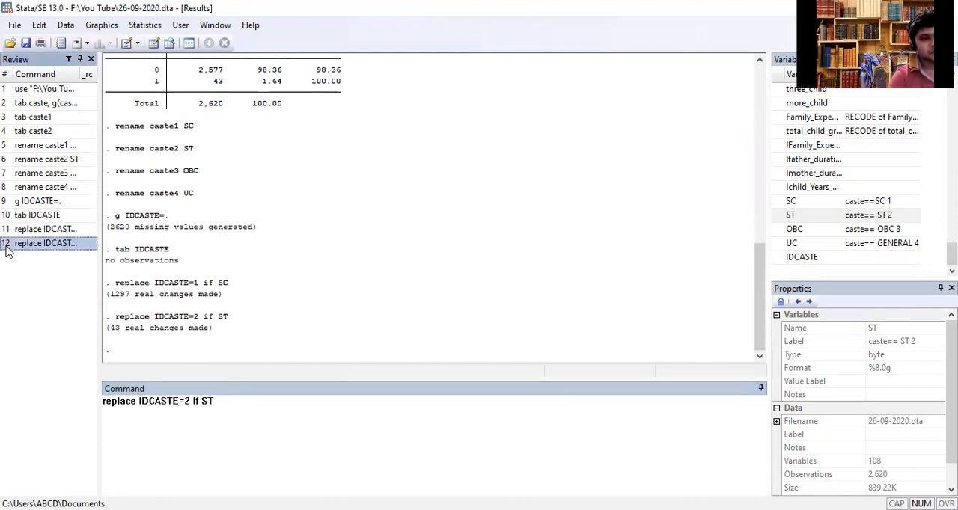
left_click(191, 407)
key("BackSpace")
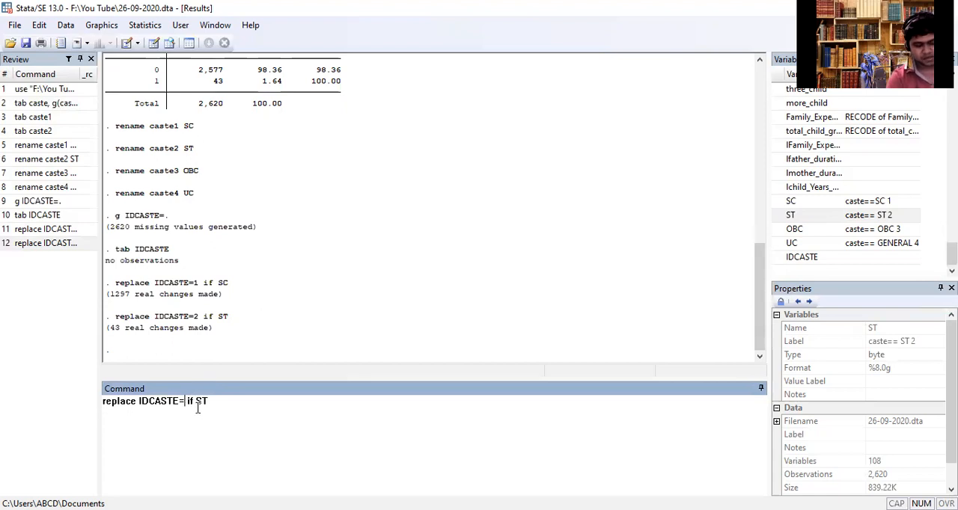
type("3")
double_click(207, 402)
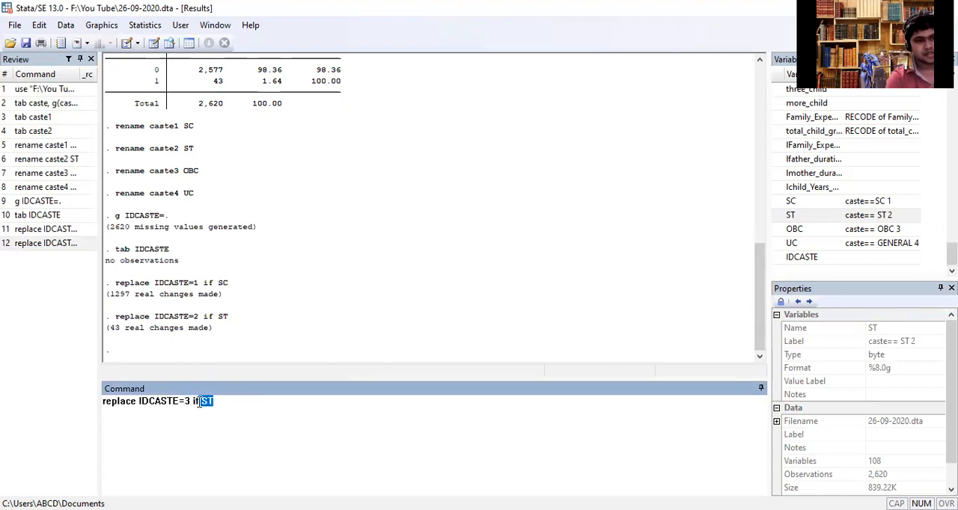
key("BackSpace")
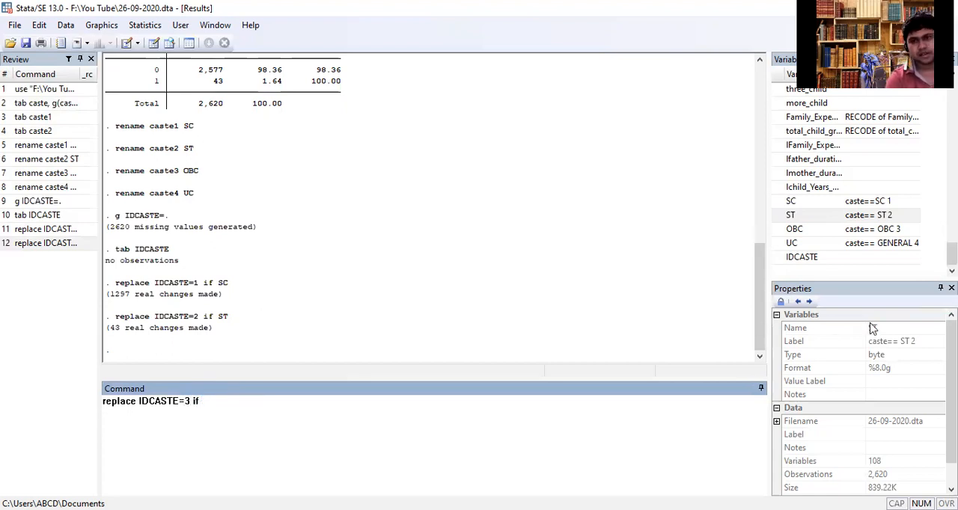
left_click(782, 232)
double_click(782, 232)
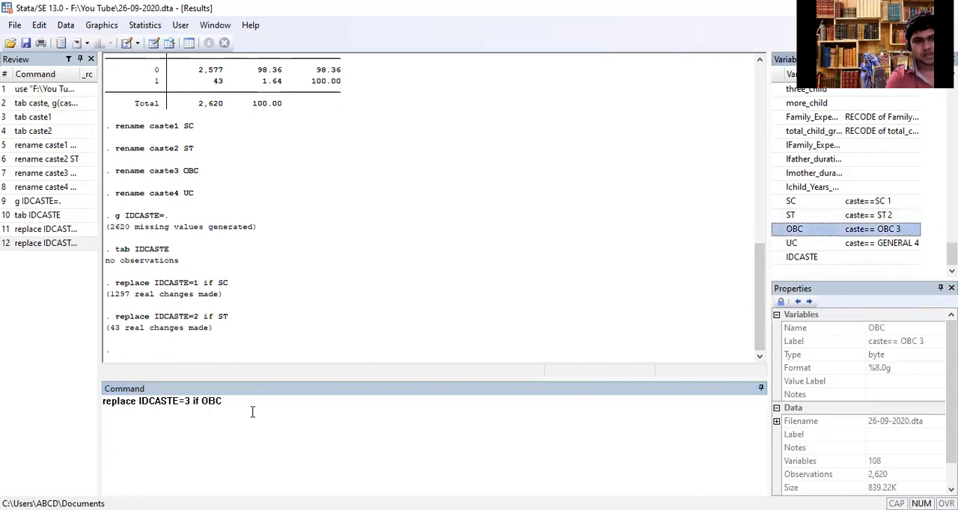
left_click(252, 412)
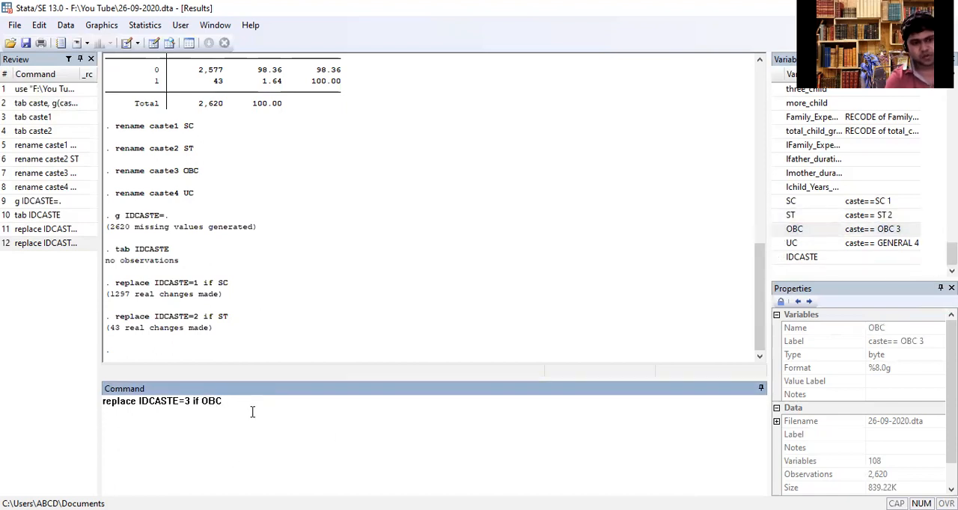
key("Return")
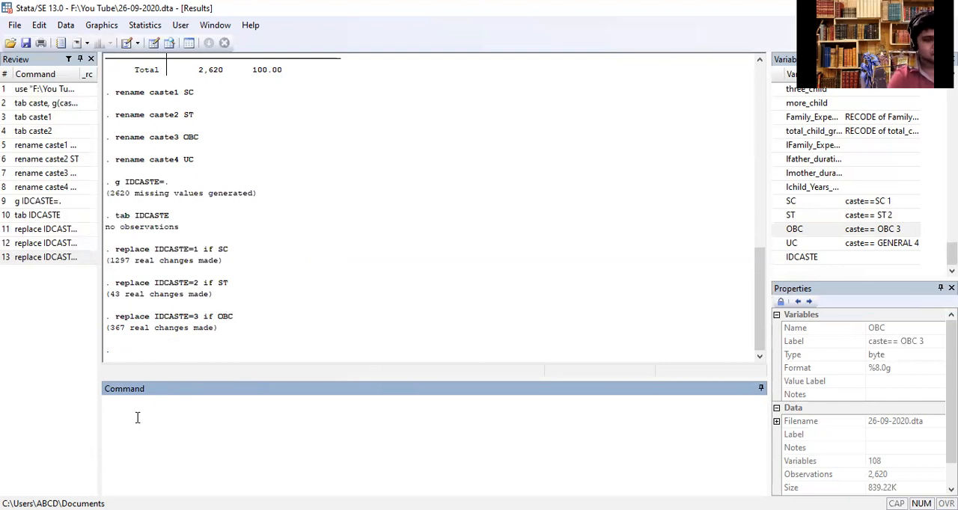
- Recall the last replace command, change it to replace IDCASTE=4 if UC, and run it
left_click(6, 258)
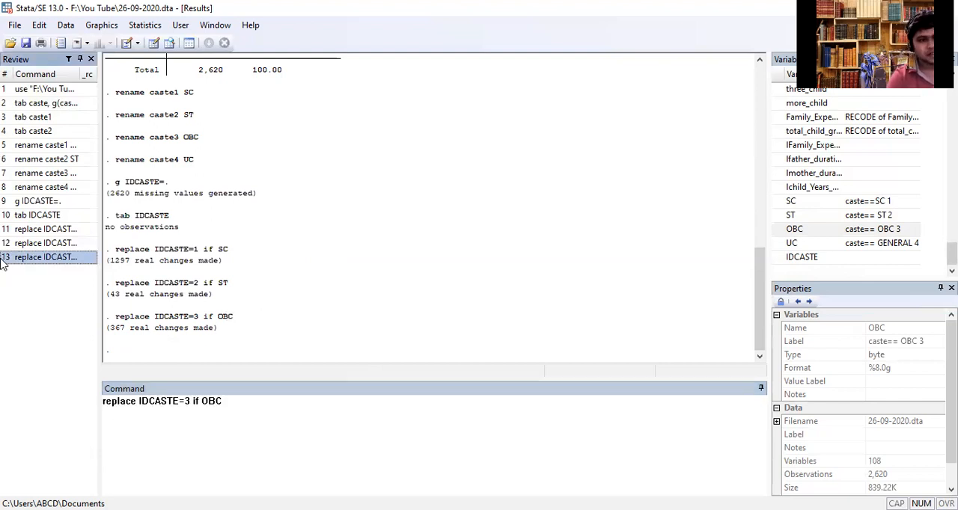
left_click(188, 402)
key("BackSpace")
type("4")
left_click_drag(223, 402, 202, 401)
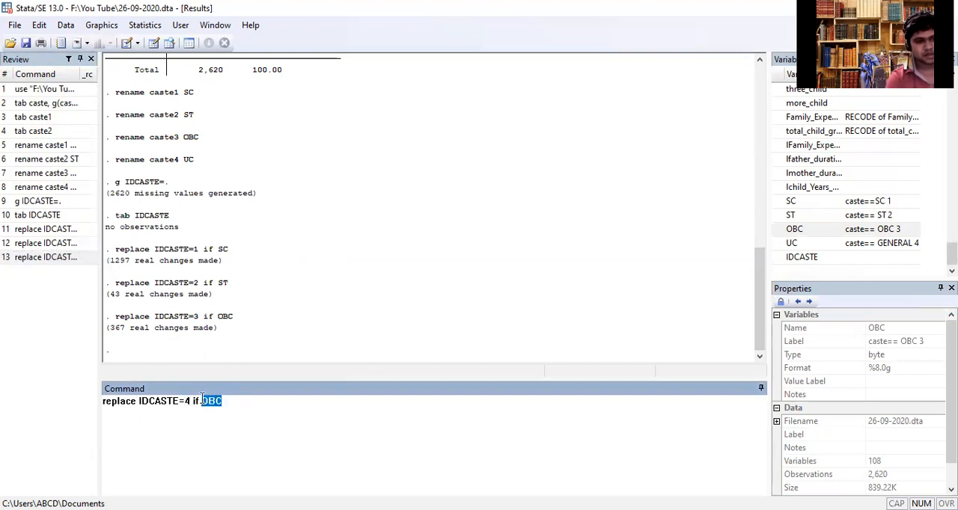
key("BackSpace")
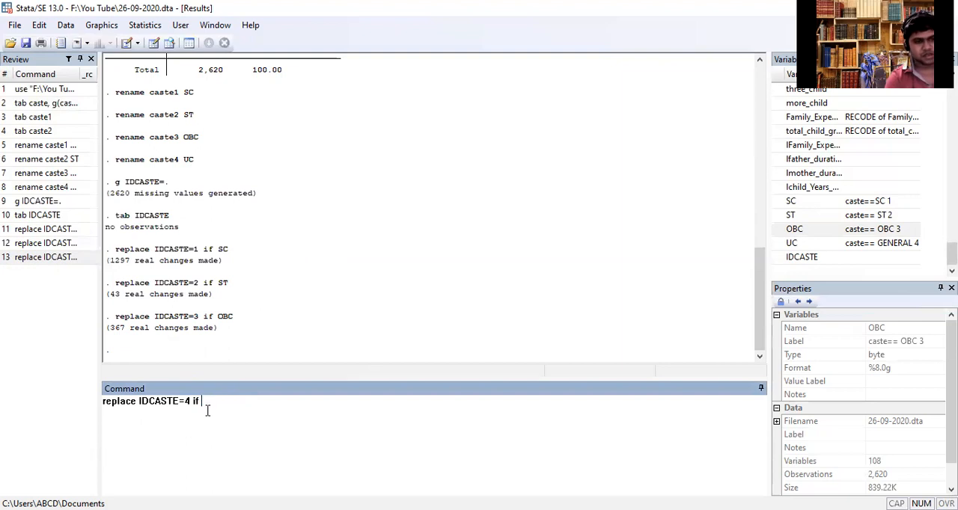
double_click(790, 244)
left_click(254, 415)
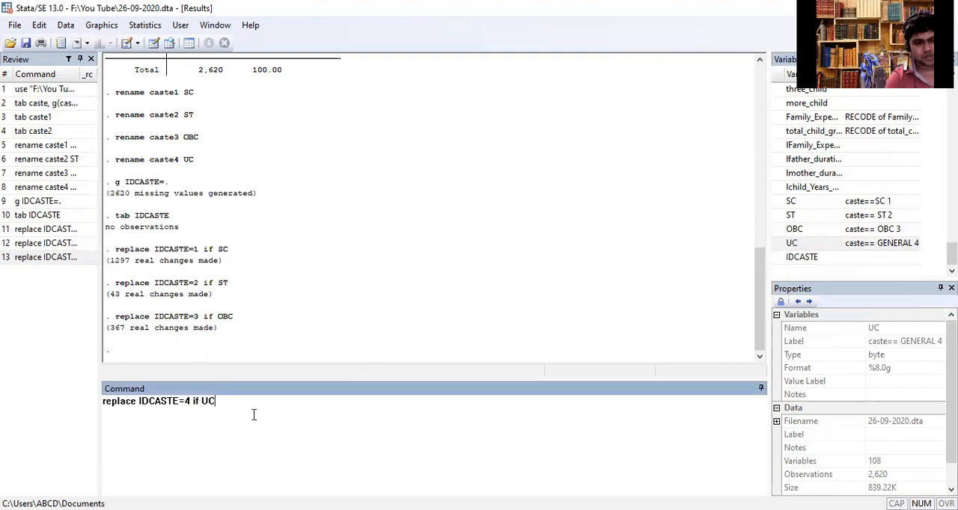
key("Return")
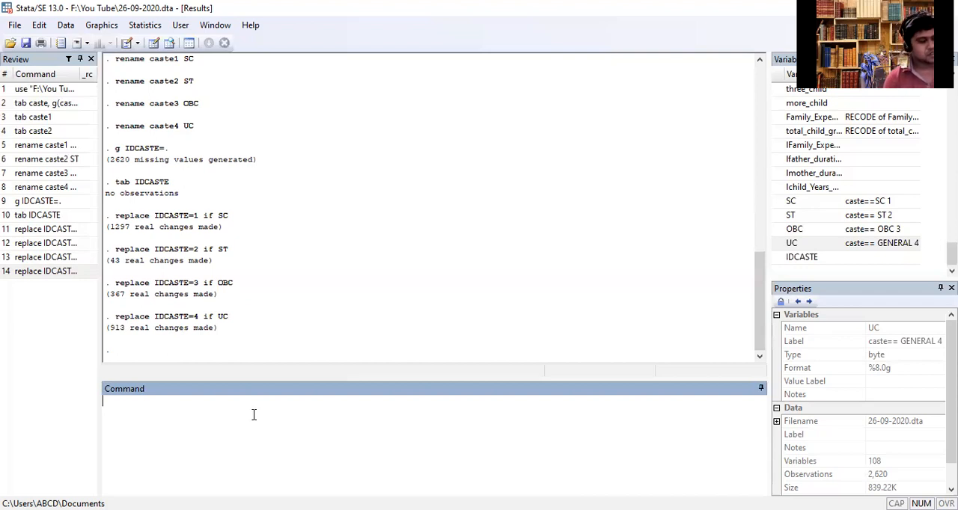
- Tabulate IDCASTE to check the frequencies of its four recoded categories
type("tab")
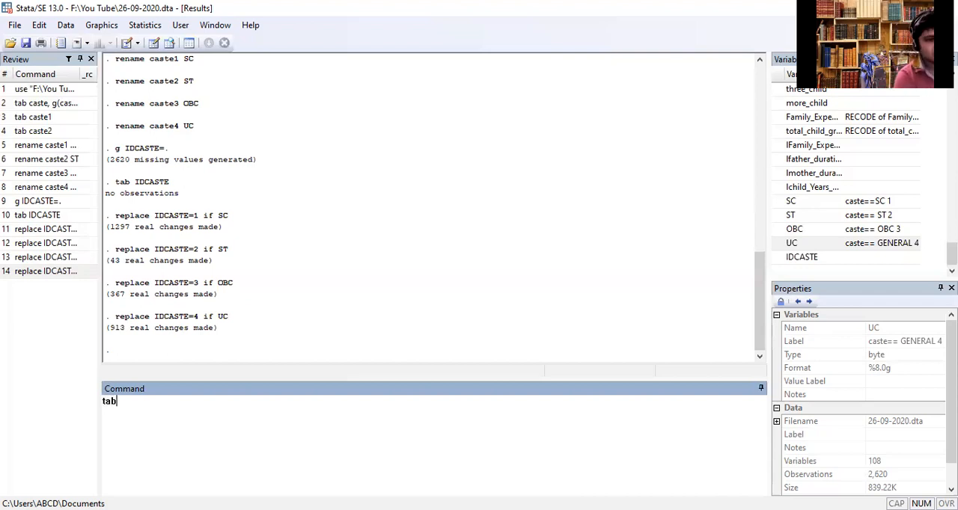
double_click(786, 258)
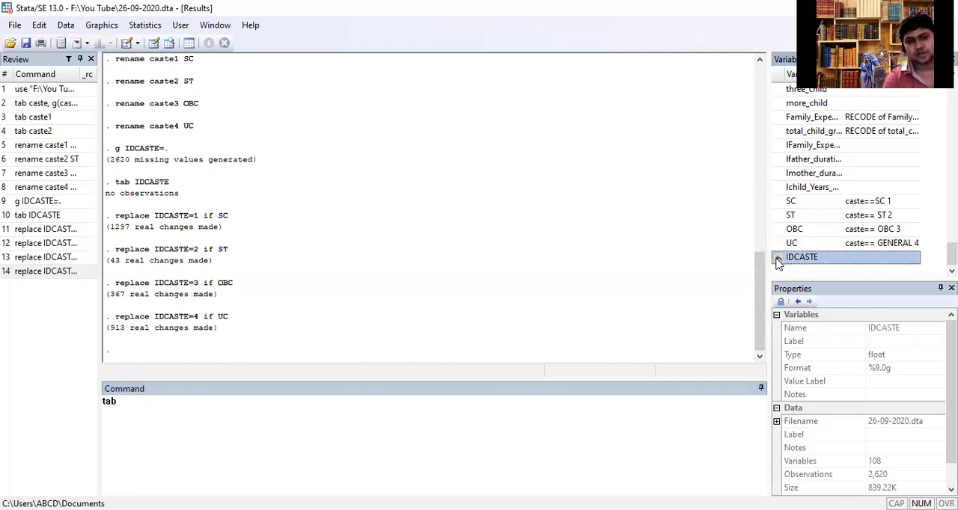
key("Return")
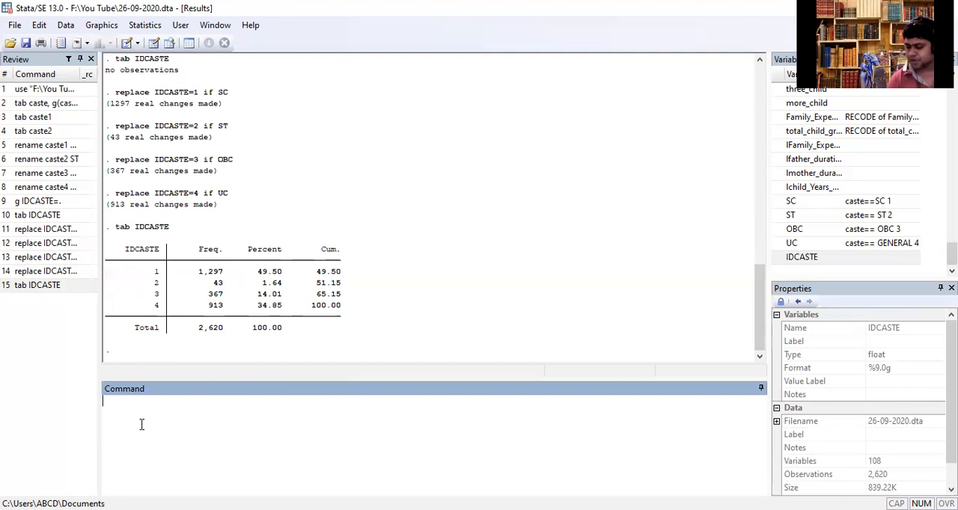
- Begin a label define command for a value label named IDCASTE, assigning "SC" to code 1
type("l")
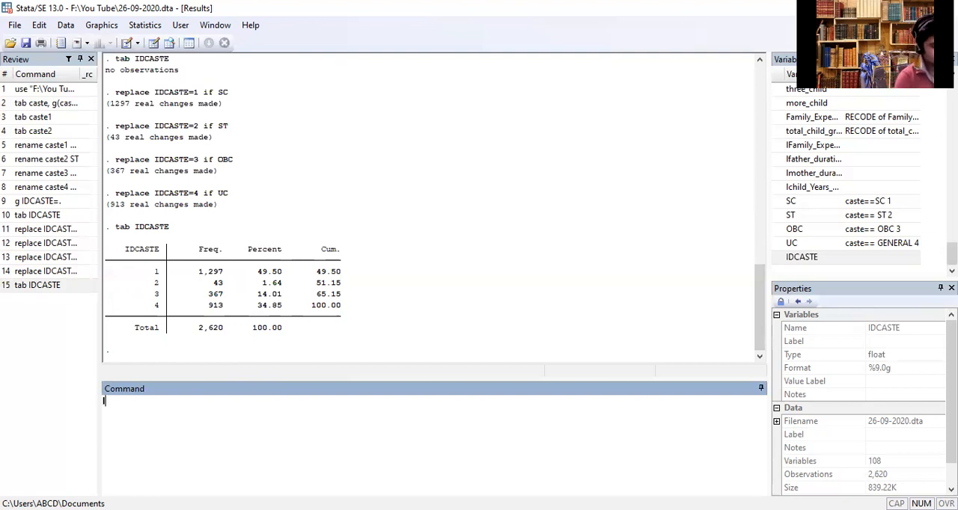
type("abel")
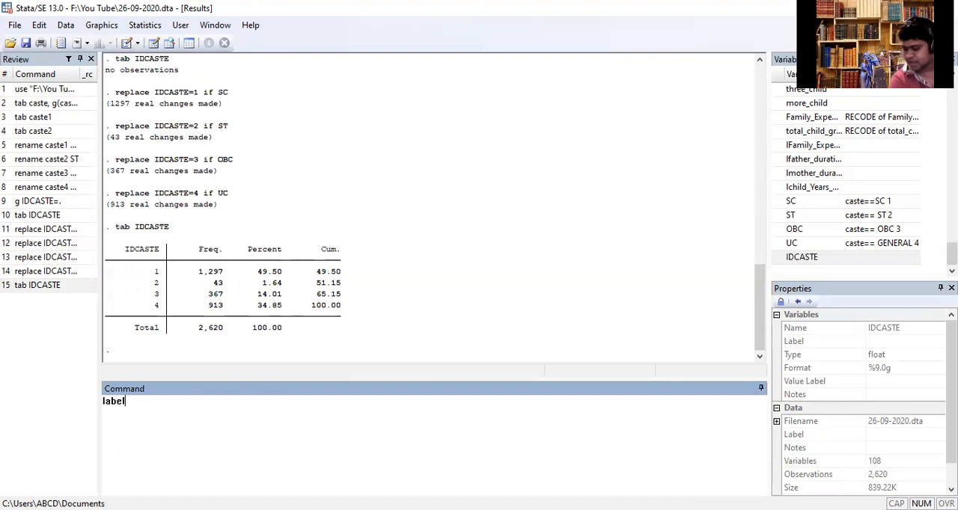
type(" d")
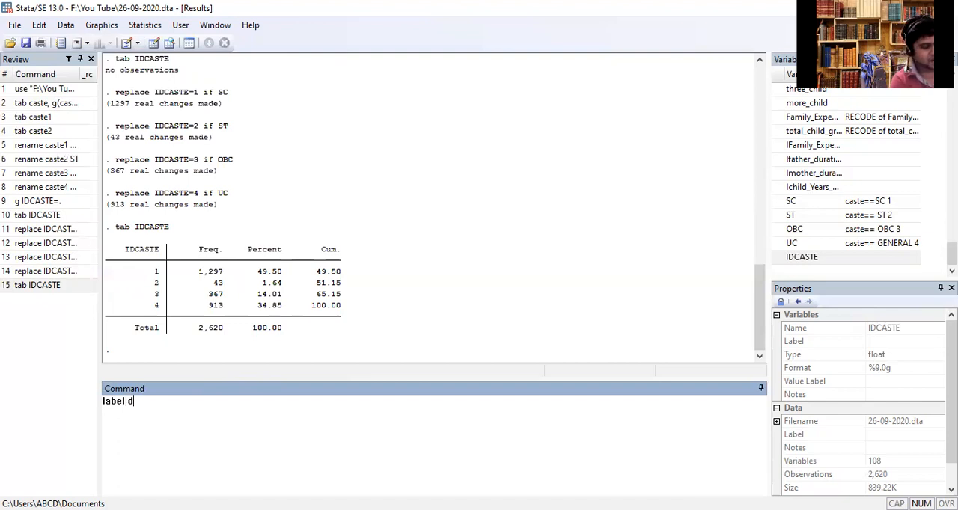
type("efine")
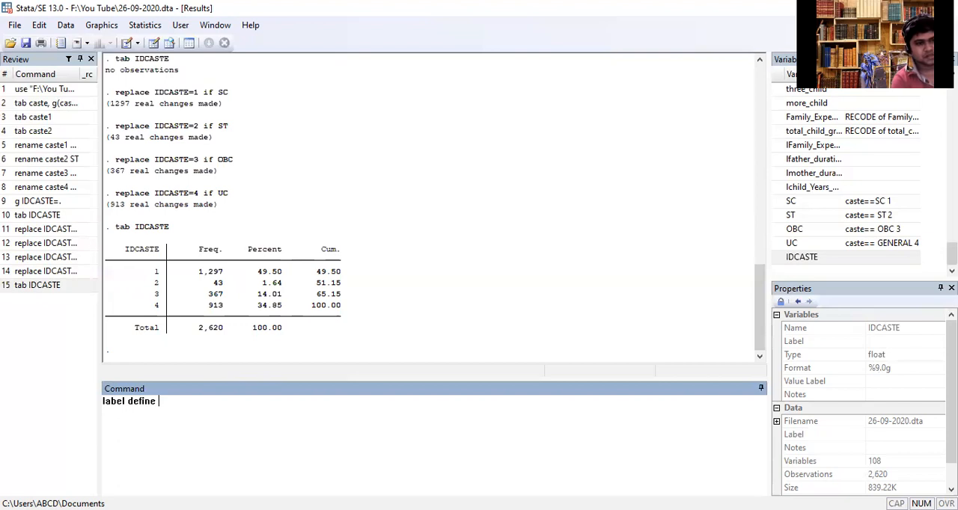
left_click(779, 258)
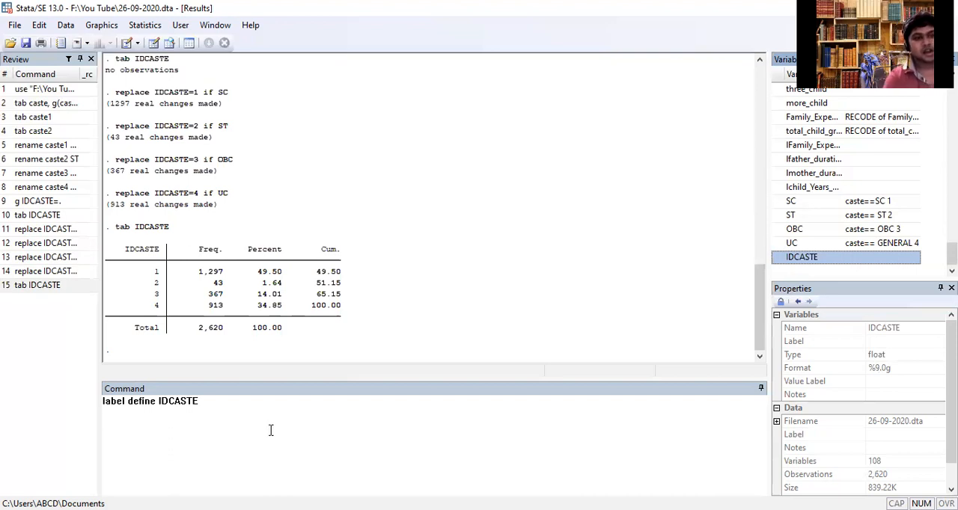
left_click(242, 413)
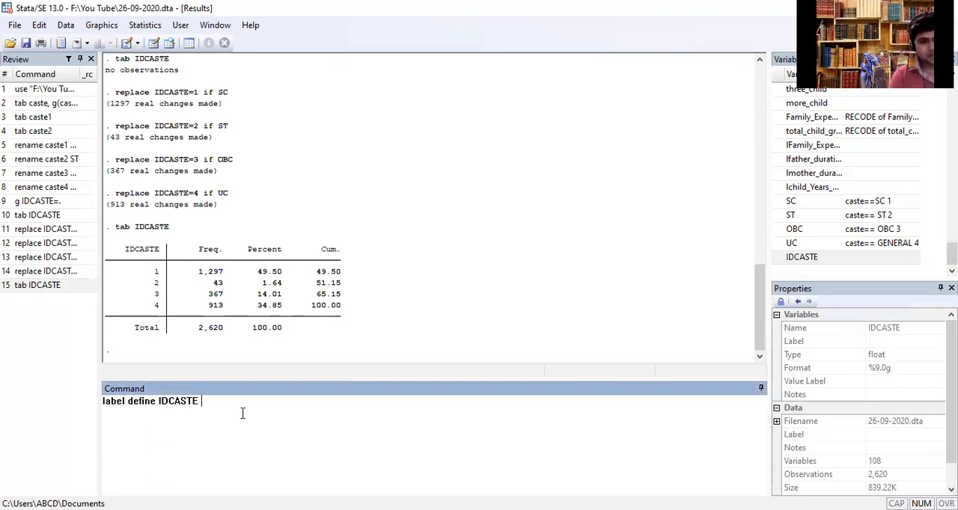
type("1")
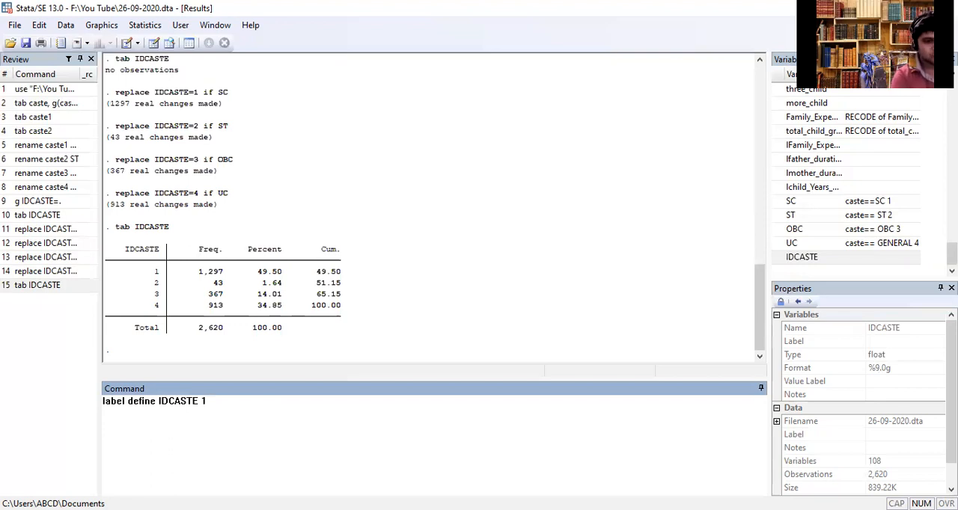
type(" \"")
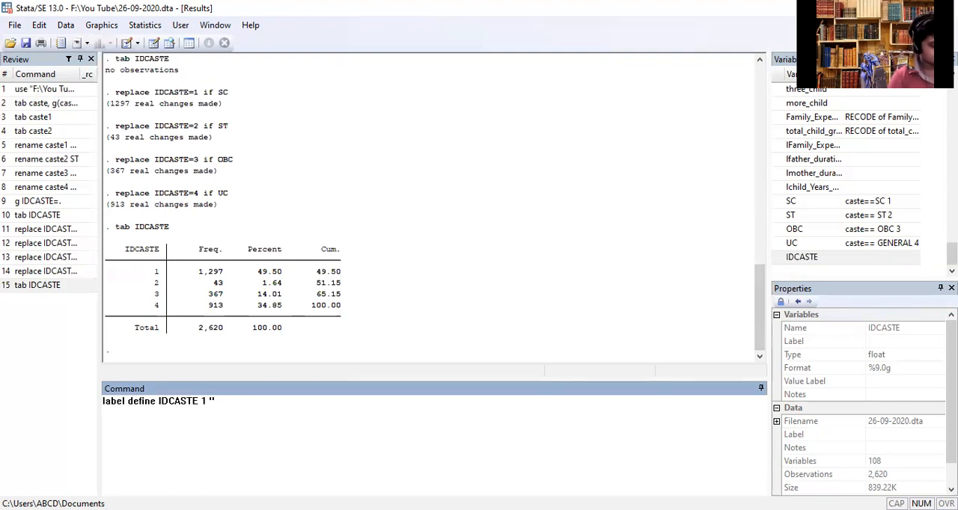
key("Caps_Lock")
type("SC")
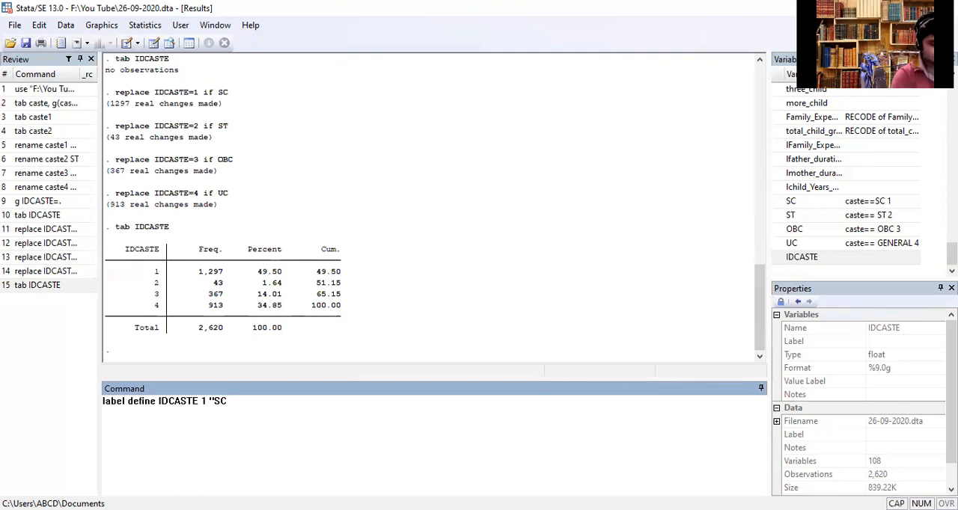
type("\" 2")
- Extend the label define command with "ST" in capitals for code 2
key("Caps_Lock")
type("\"")
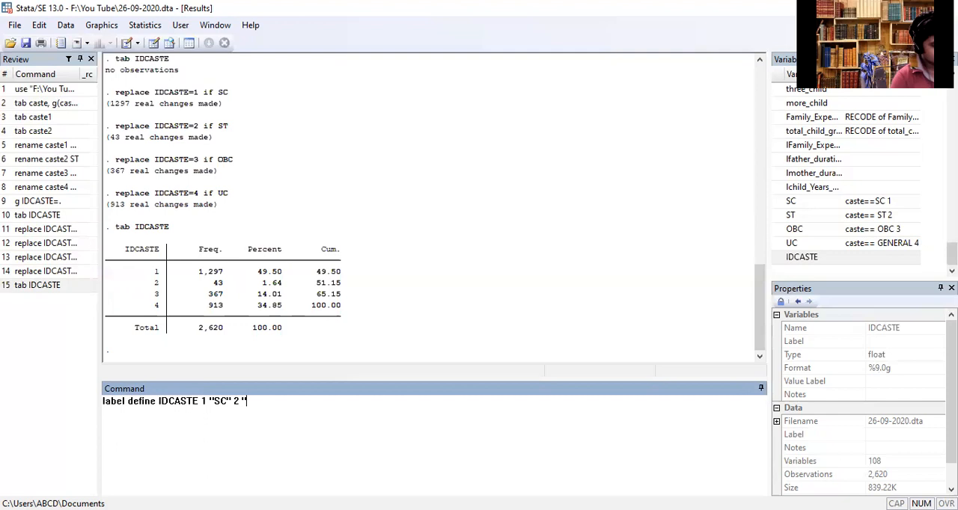
type("st")
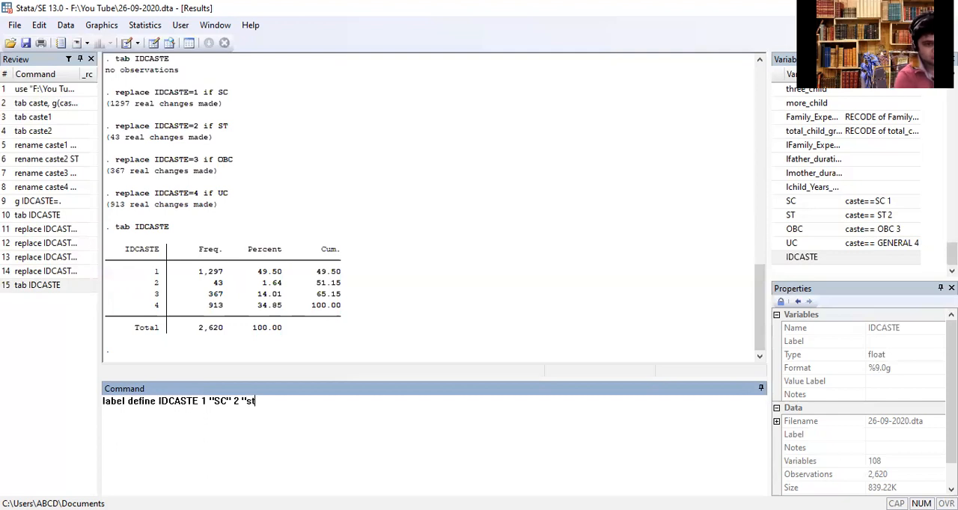
key("BackSpace")
key("BackSpace")
key("Caps_Lock")
type("ST")
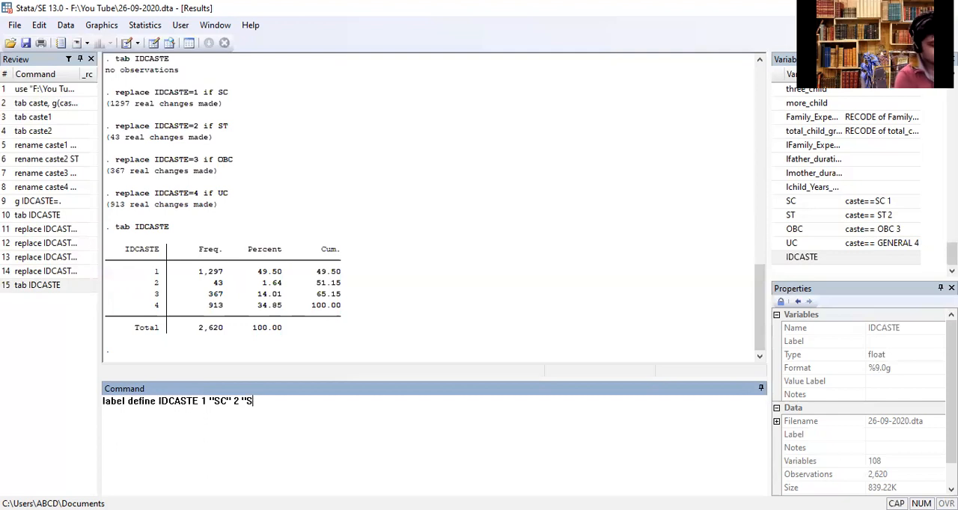
type("\"")
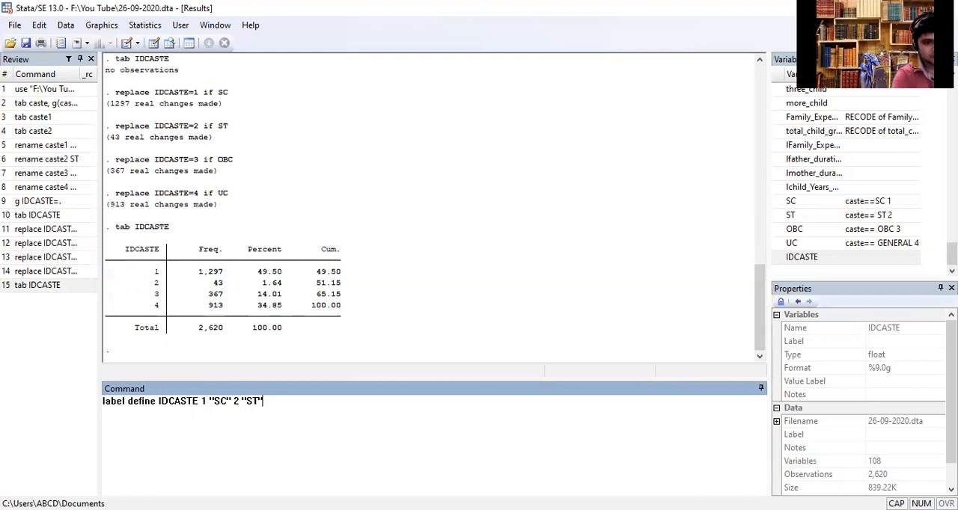
type(" 3 ")
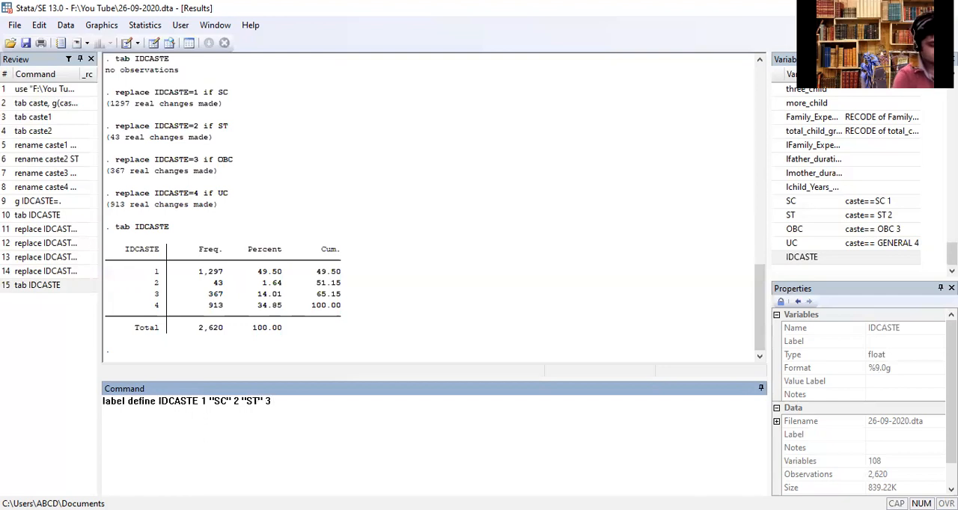
type("\"OBC\" 4")
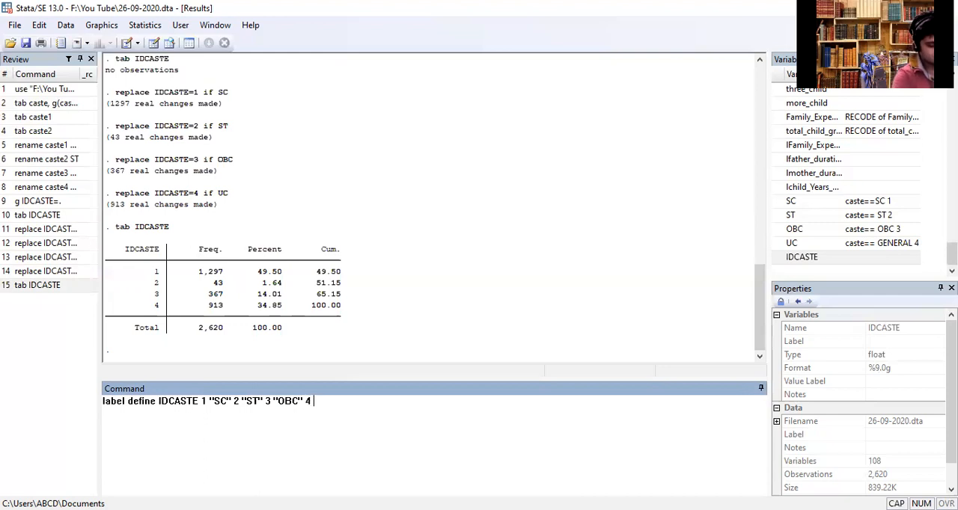
type(" \"UC\"")
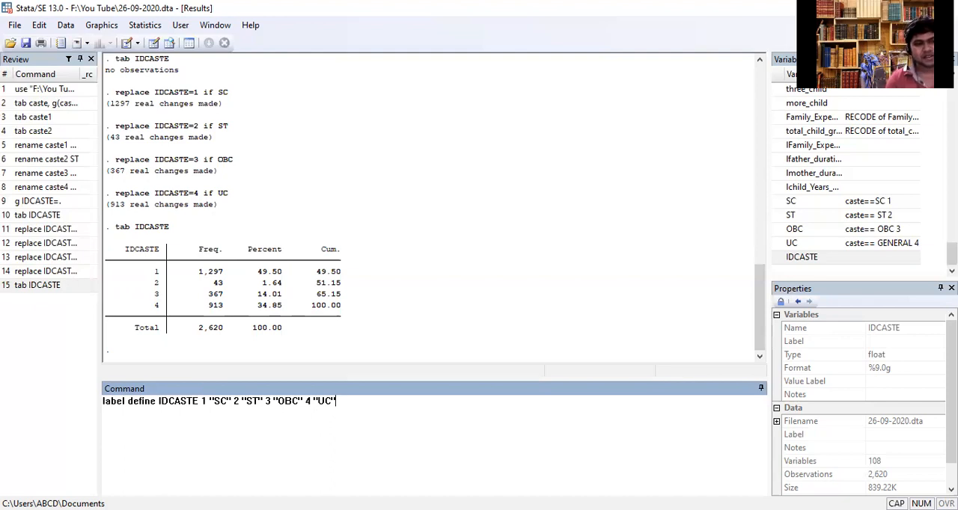
- Complete the label define command with 3 "OBC" and 4 "UC", and run it
key("Return")
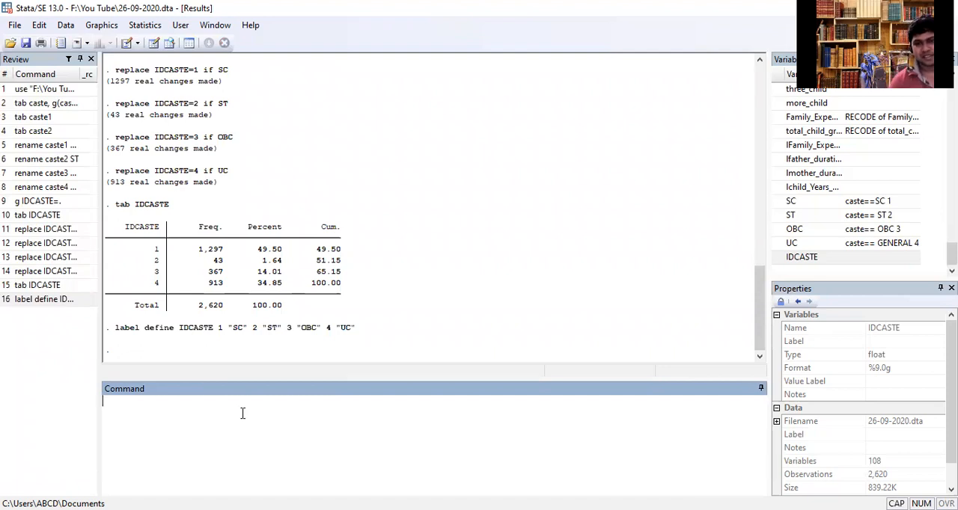
type("TB")
key("BackSpace")
type("A")
key("BackSpace")
key("BackSpace")
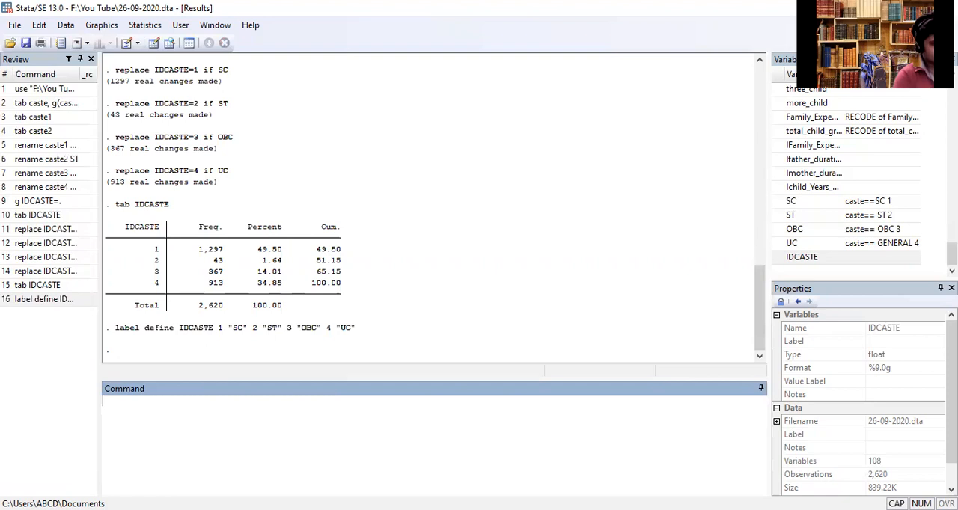
- Tabulate IDCASTE again to see whether the defined labels appear in the frequency table
type("tab")
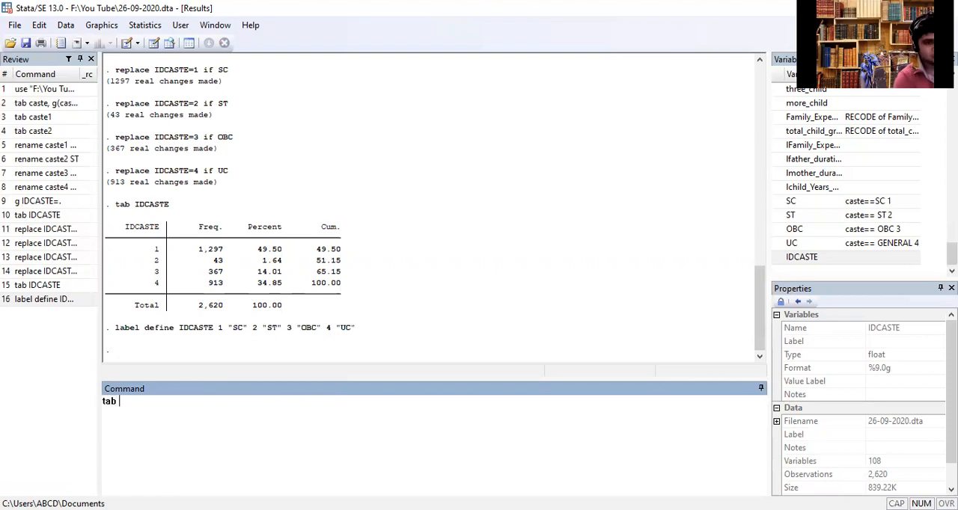
left_click(793, 257)
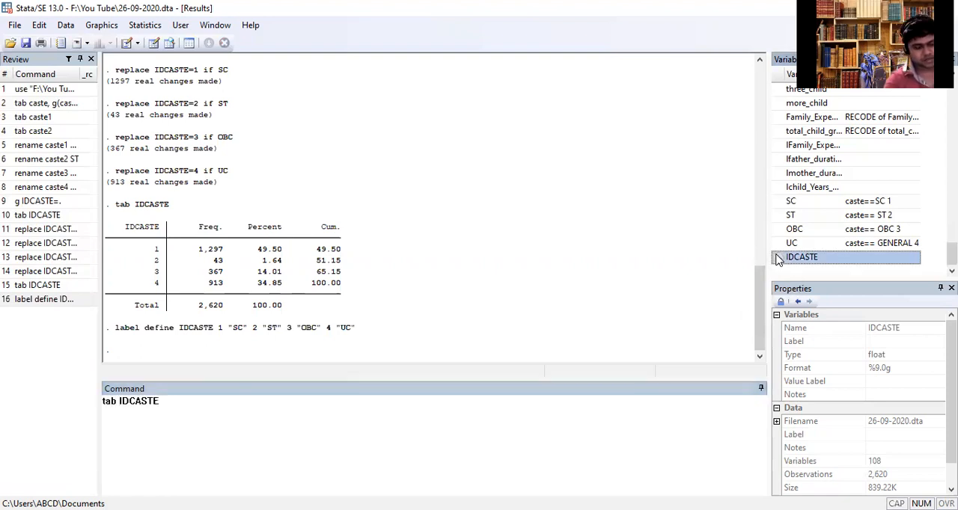
key("Return")
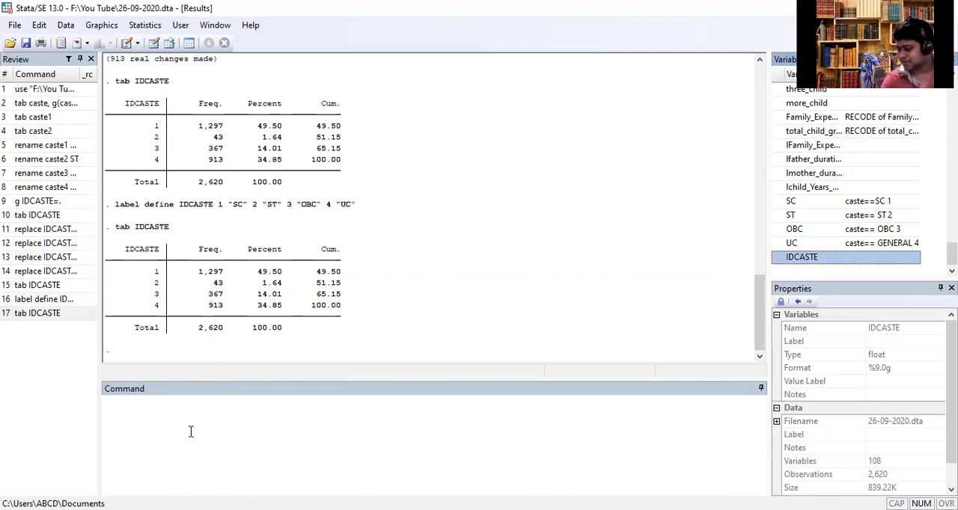
- Attach the IDCASTE value label to the IDCASTE variable with label values IDCASTE IDCASTE
left_click(194, 476)
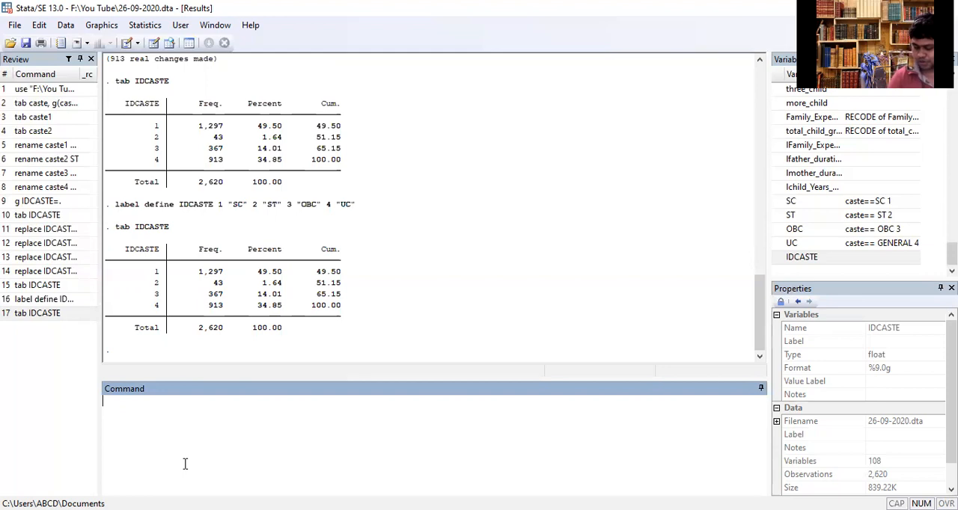
type("lab")
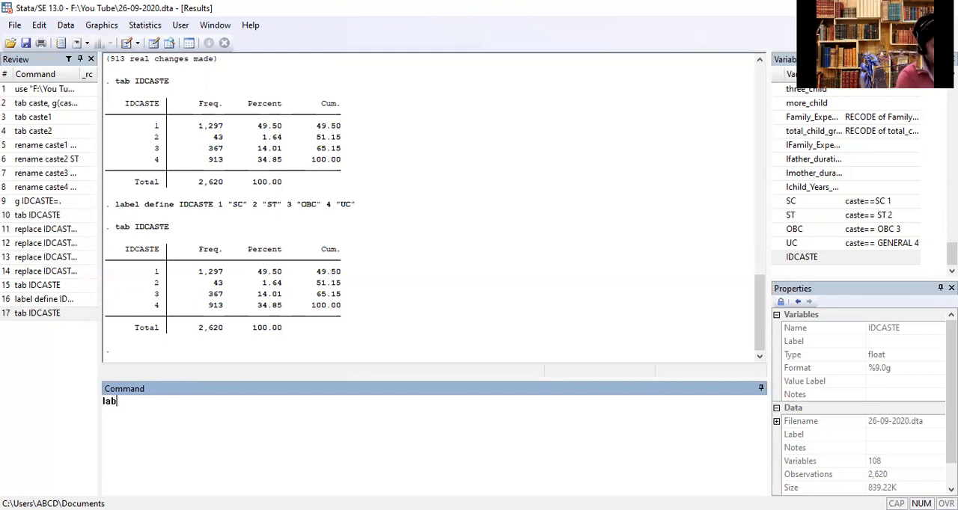
type("el values")
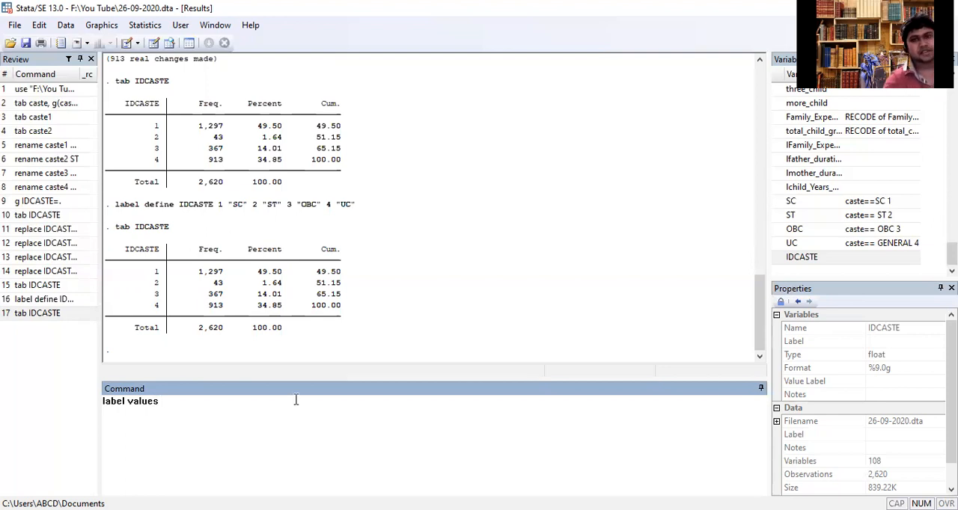
left_click(779, 257)
left_click(778, 257)
left_click(277, 418)
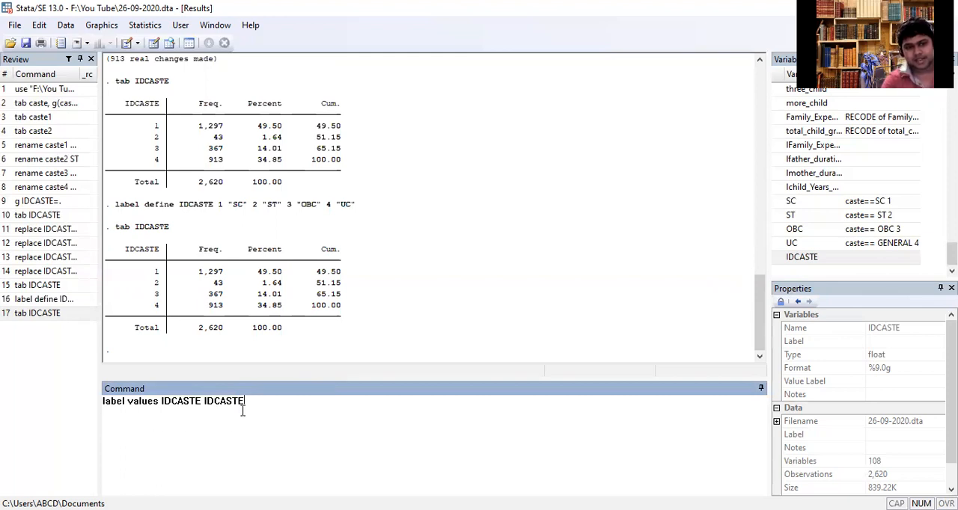
key("Return")
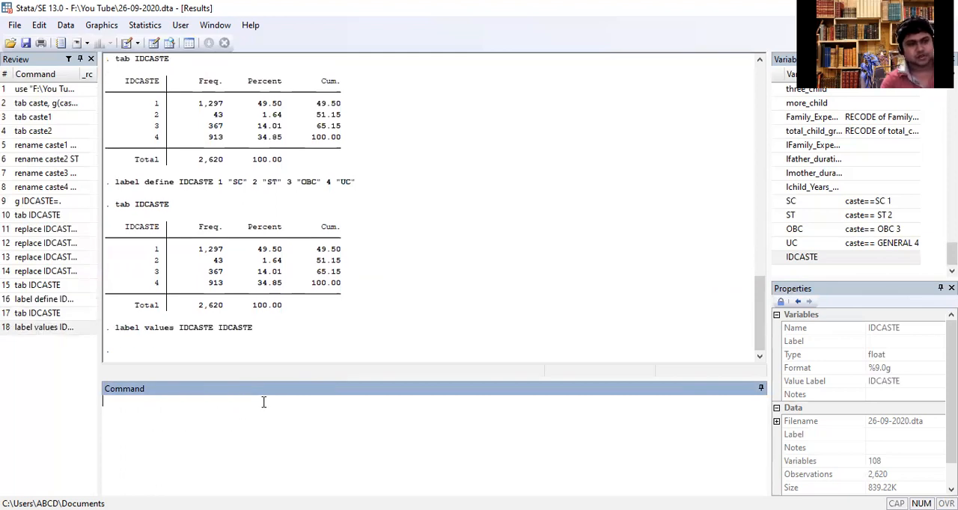
- Tabulate IDCASTE once more to check the categories with the value label attached
type("tab")
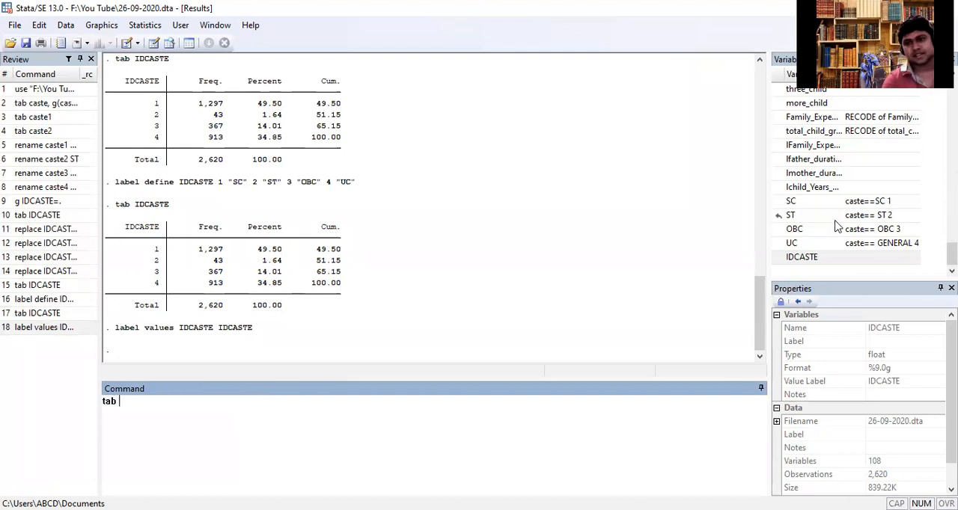
left_click(779, 257)
key("Return")
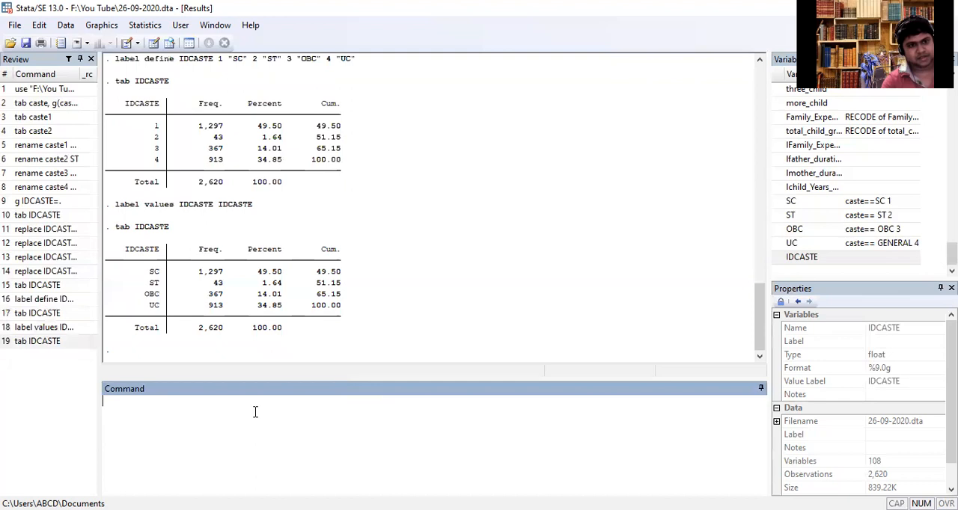